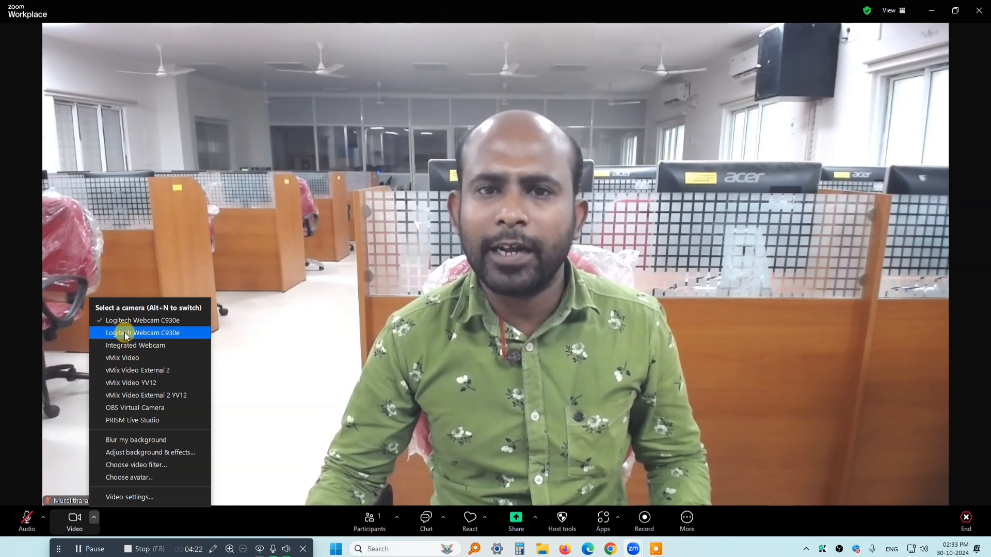
# Switch the meeting's video to the second Logitech Webcam C930e and reopen the list of available cameras
pyautogui.click(126, 334)
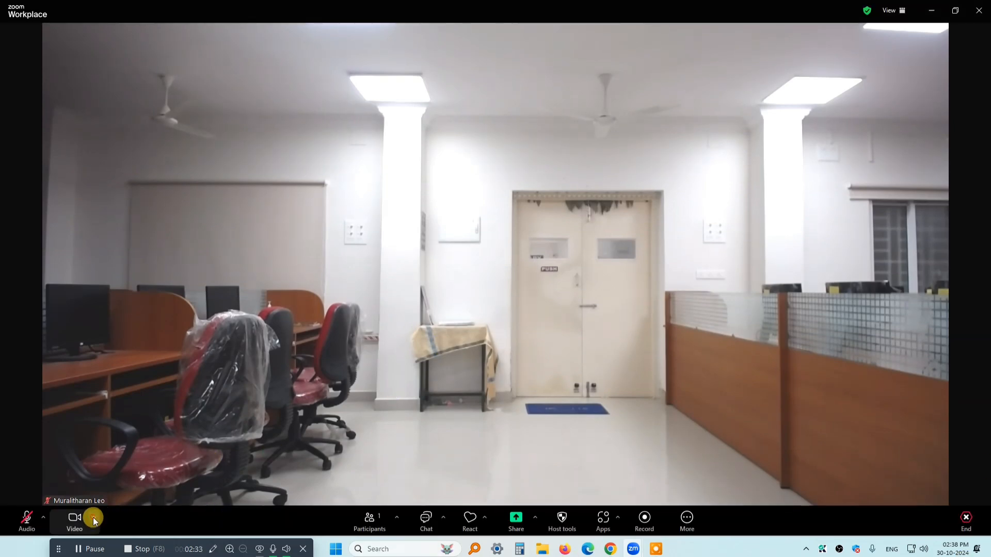
pyautogui.click(93, 517)
pyautogui.click(534, 320)
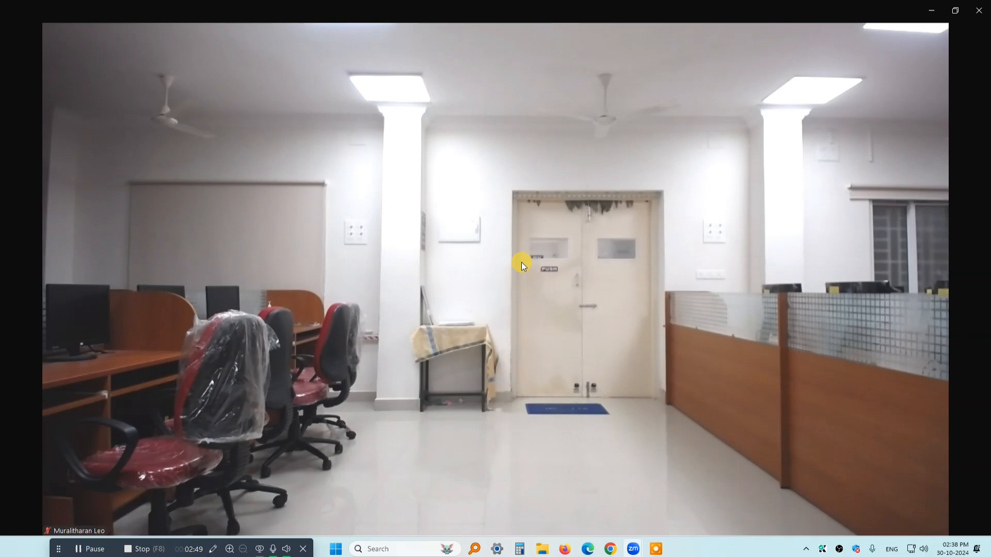
pyautogui.moveTo(522, 256)
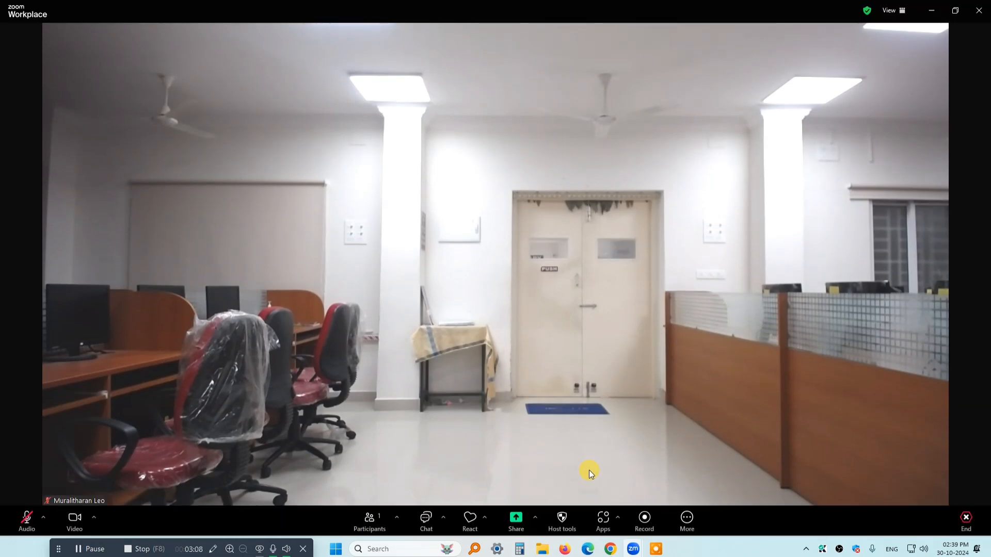
# Switch to Chrome and search the web for "obs" in a new tab
pyautogui.click(611, 550)
pyautogui.click(393, 11)
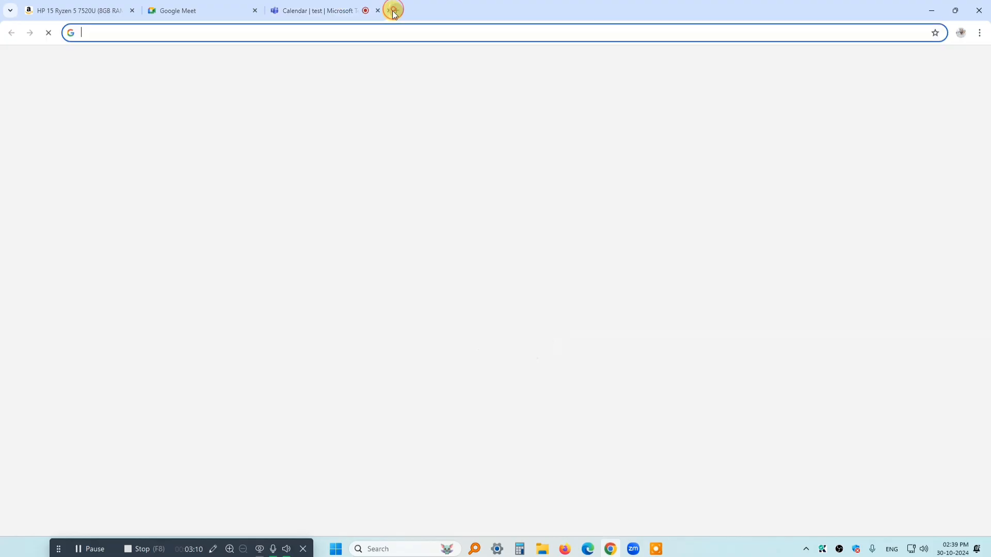
pyautogui.write('o')
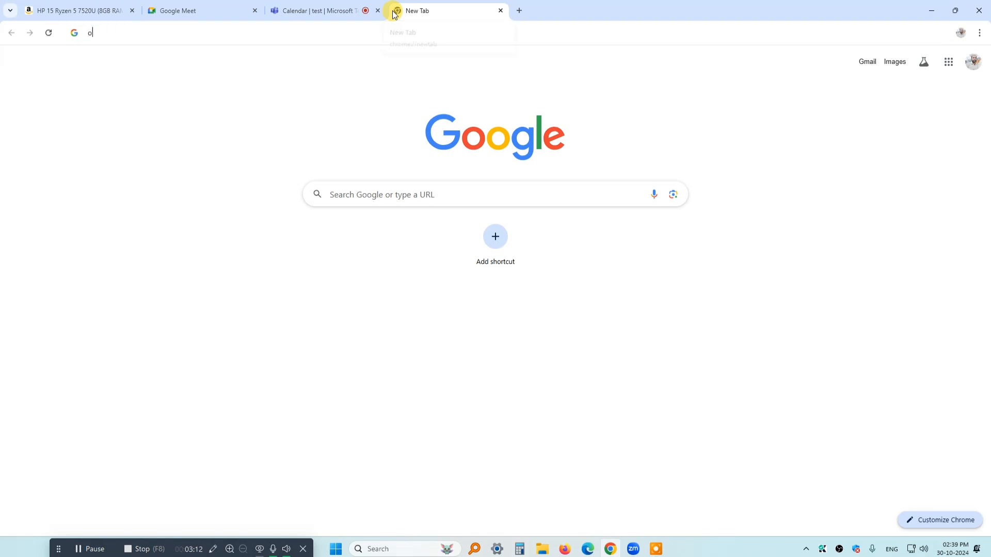
pyautogui.write('bs')
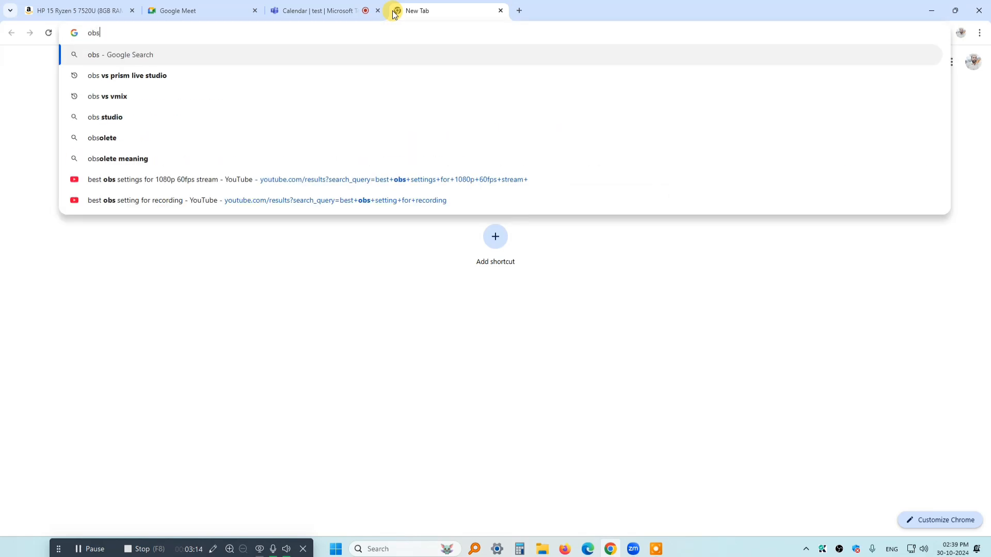
pyautogui.press('Return')
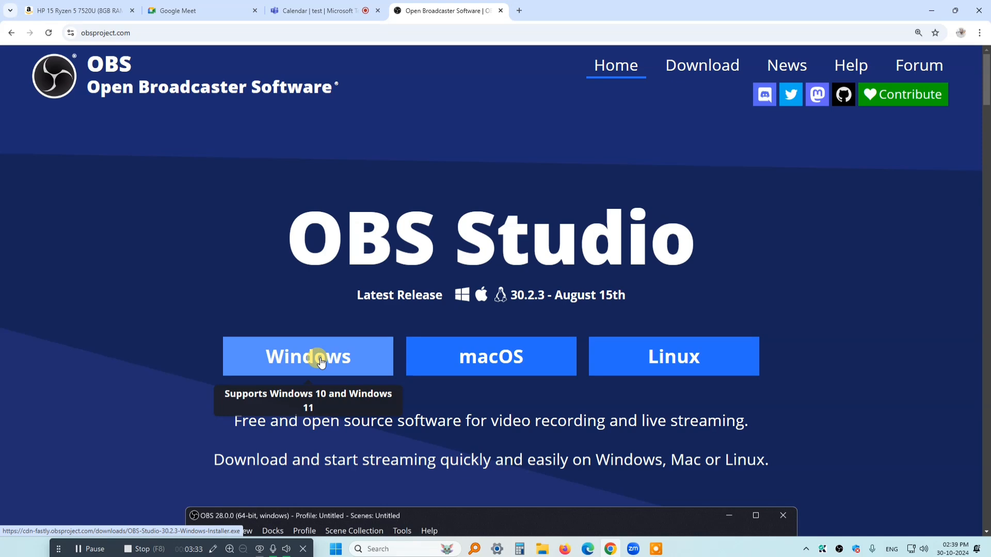
# Download the OBS Studio 30.2.3 Windows installer from obsproject.com and check the download's progress
pyautogui.click(320, 360)
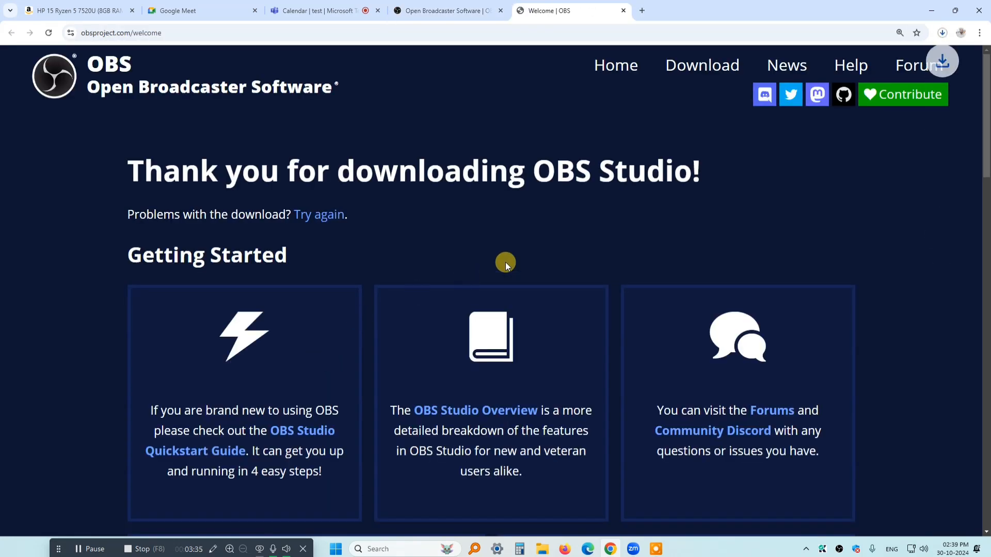
pyautogui.scroll(-2, 557, 251)
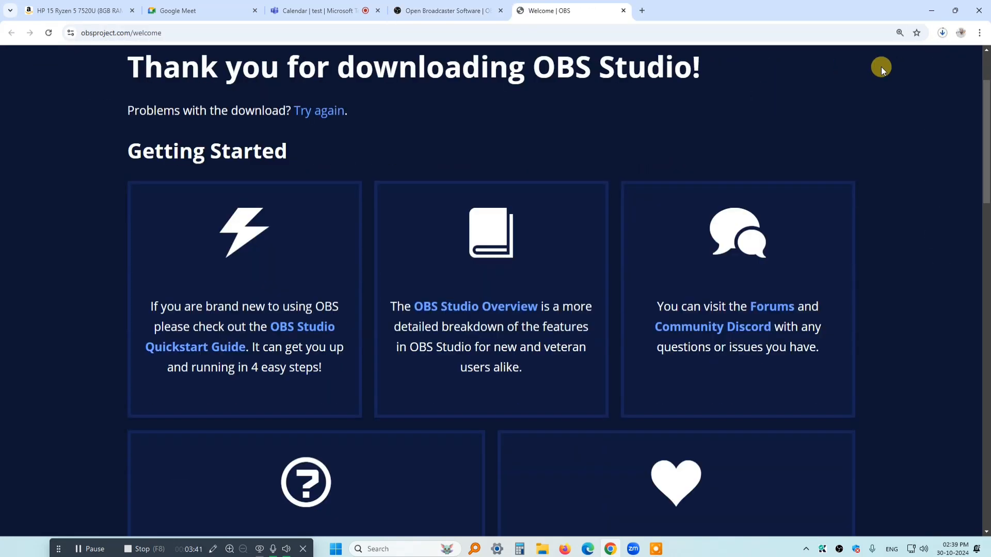
pyautogui.click(943, 33)
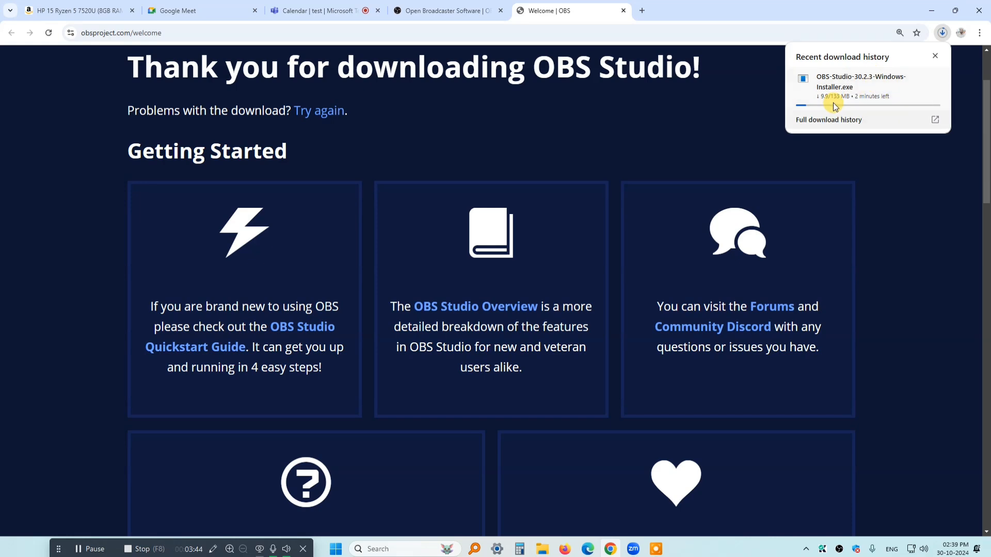
pyautogui.moveTo(842, 107)
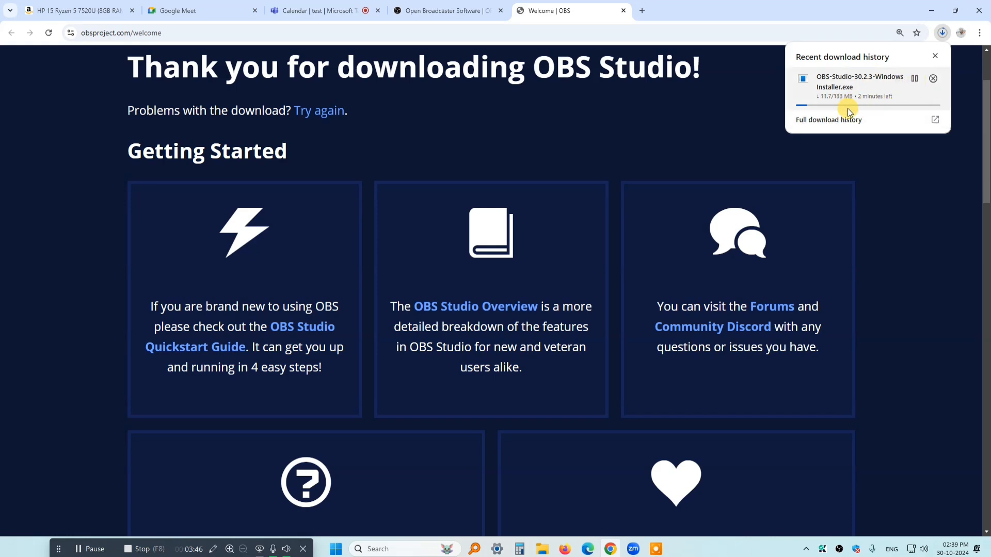
pyautogui.click(936, 55)
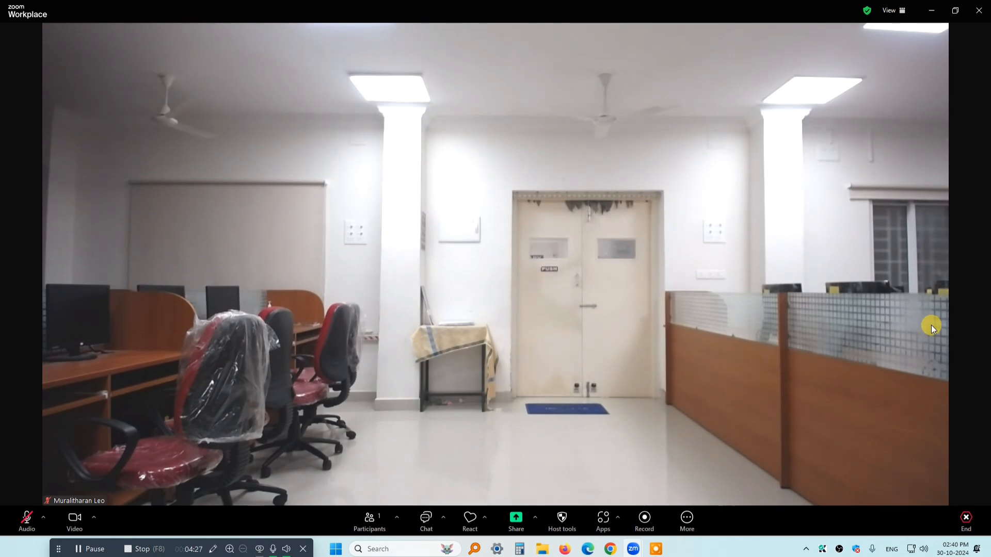
# Switch to OBS Studio and add a scene named Scene 2
pyautogui.click(838, 550)
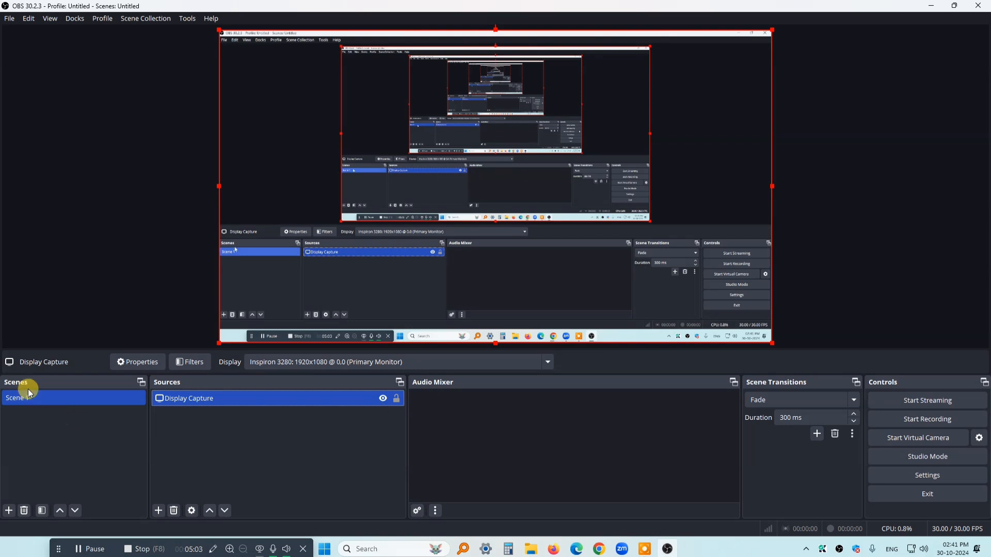
pyautogui.click(9, 511)
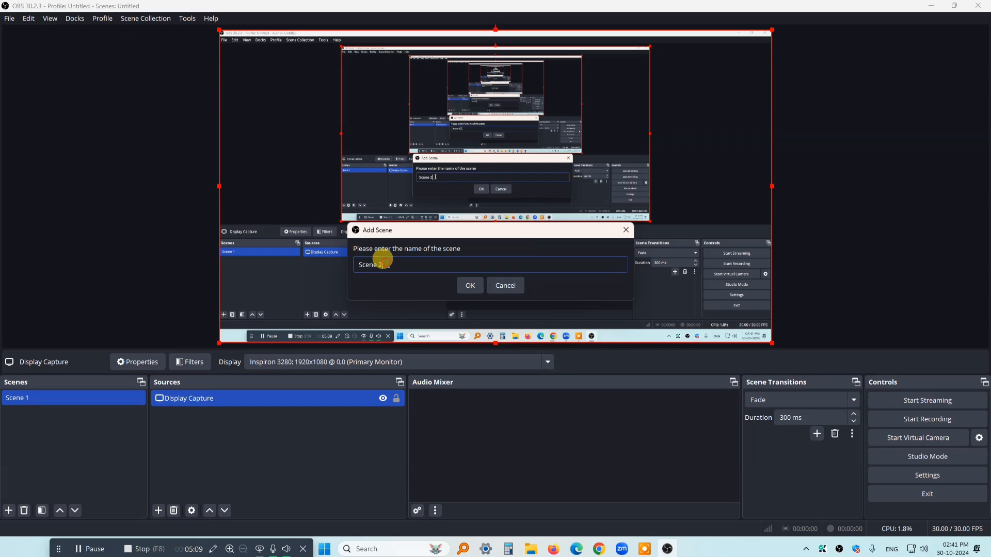
pyautogui.moveTo(386, 264); pyautogui.dragTo(329, 255)
pyautogui.click(384, 263)
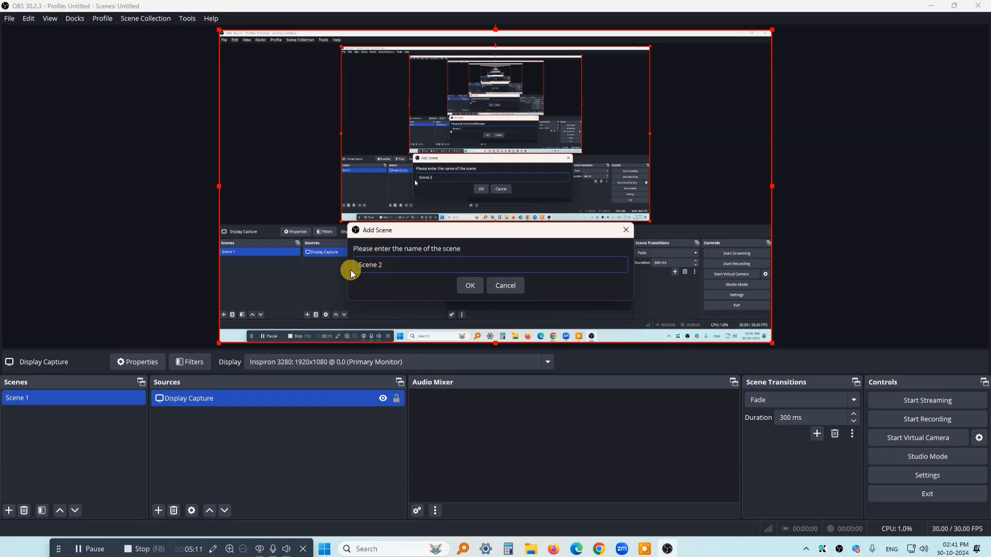
pyautogui.click(470, 286)
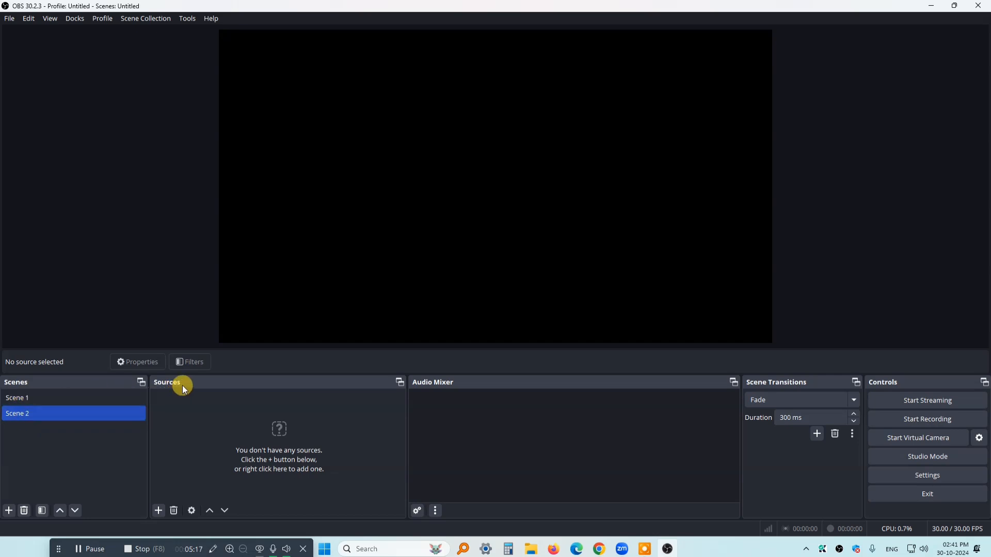
# Add a Video Capture Device source to Scene 2 using the first Logitech Webcam C930e, and enlarge it to the full canvas width
pyautogui.click(158, 511)
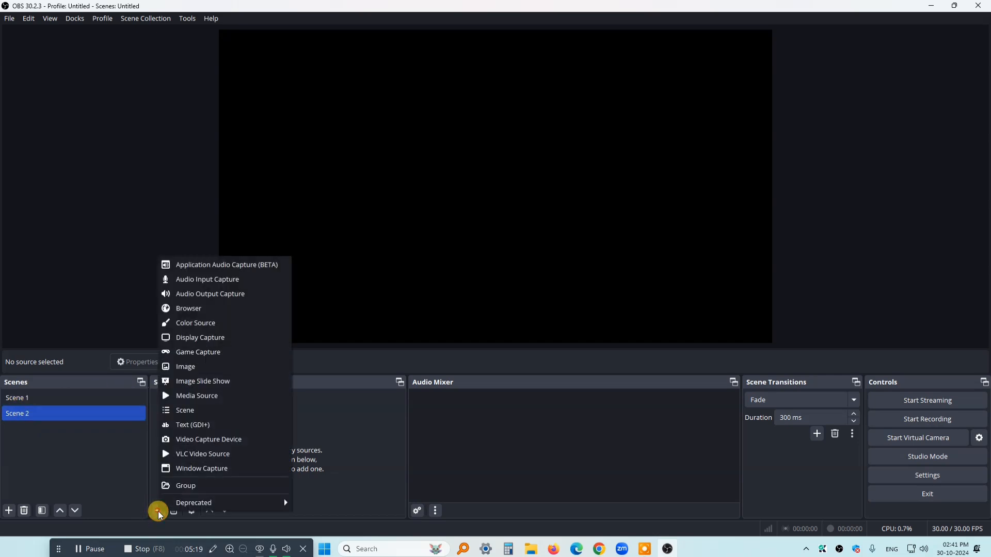
pyautogui.click(235, 442)
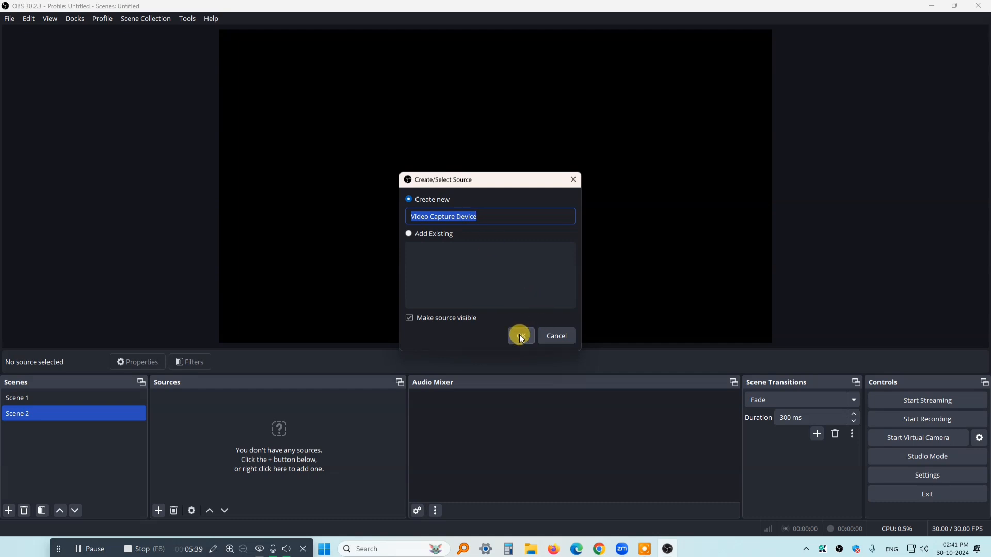
pyautogui.click(520, 336)
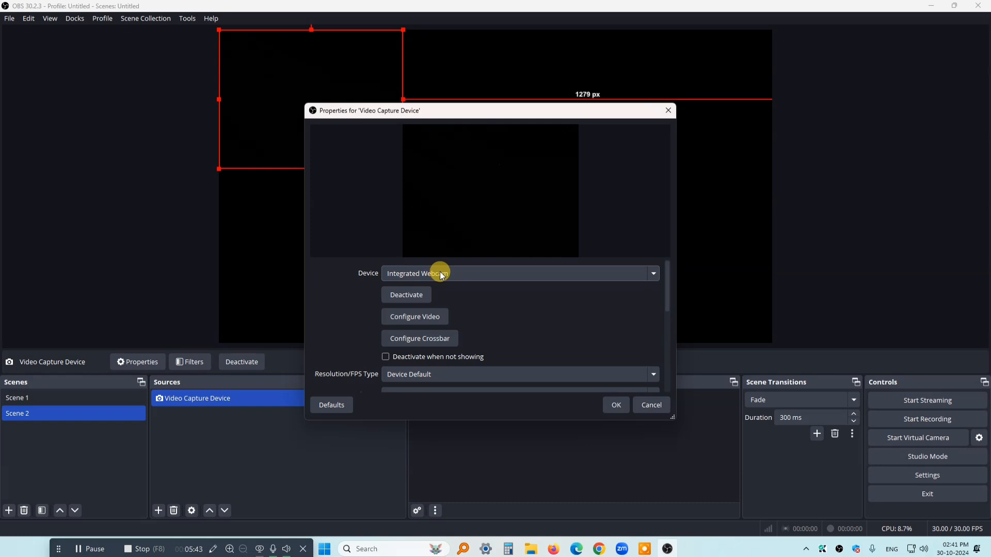
pyautogui.click(442, 274)
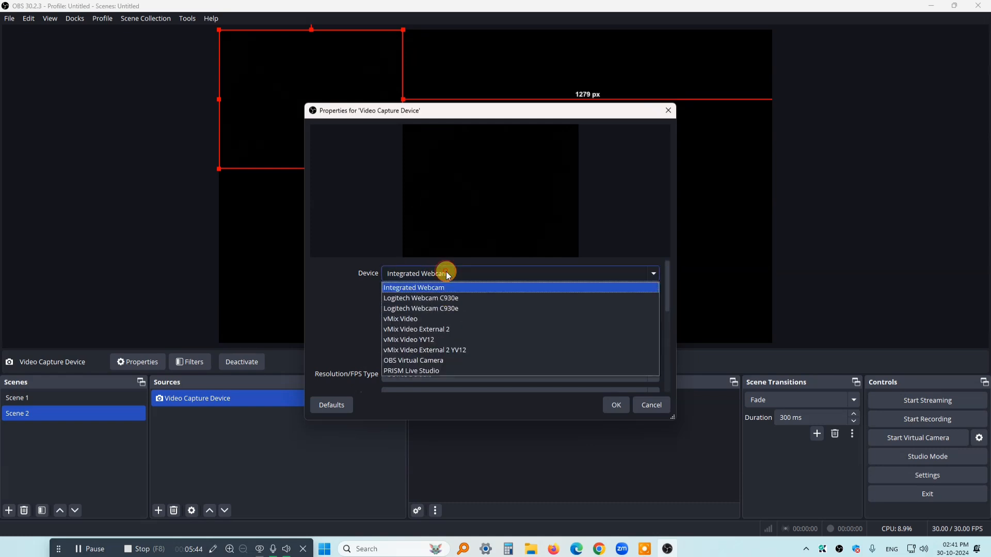
pyautogui.click(456, 299)
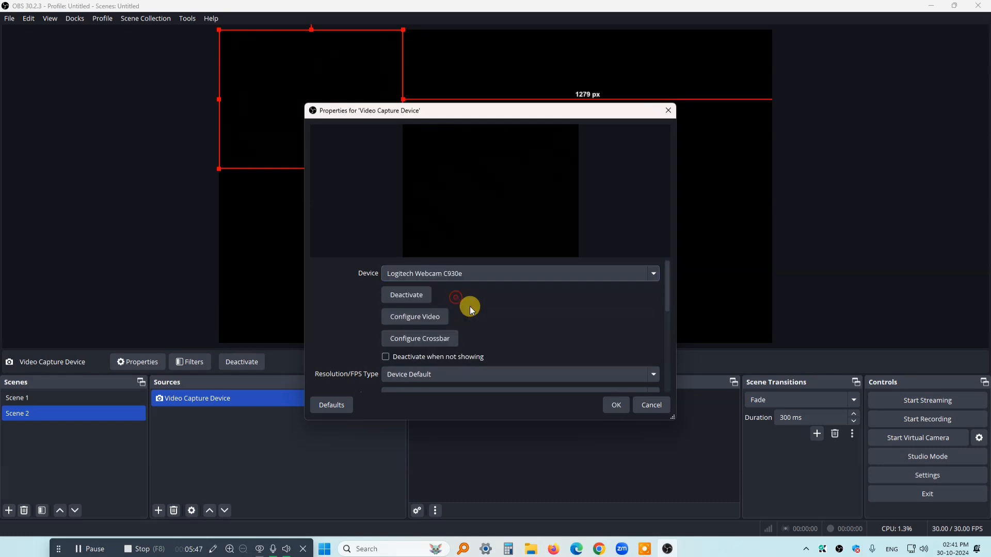
pyautogui.click(608, 403)
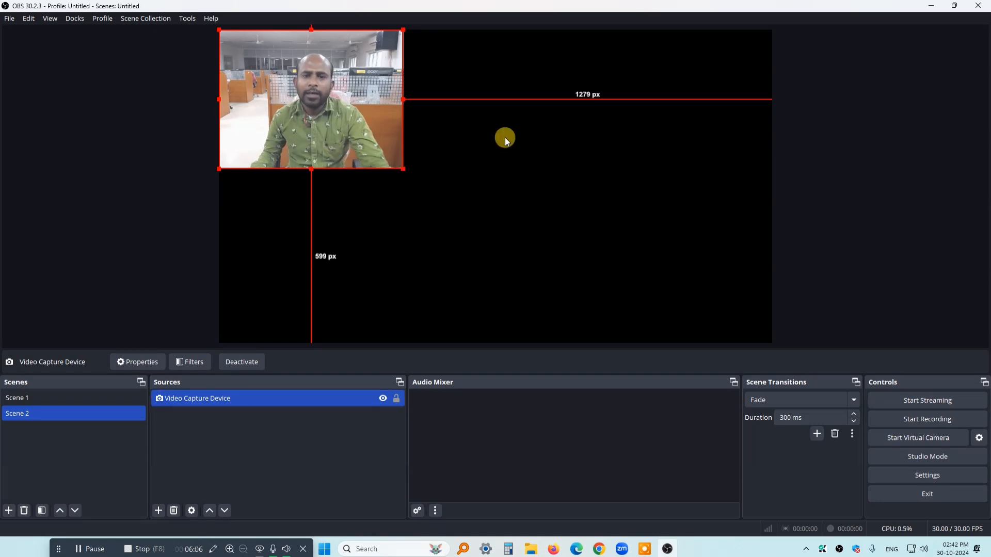
pyautogui.moveTo(402, 167); pyautogui.dragTo(773, 274)
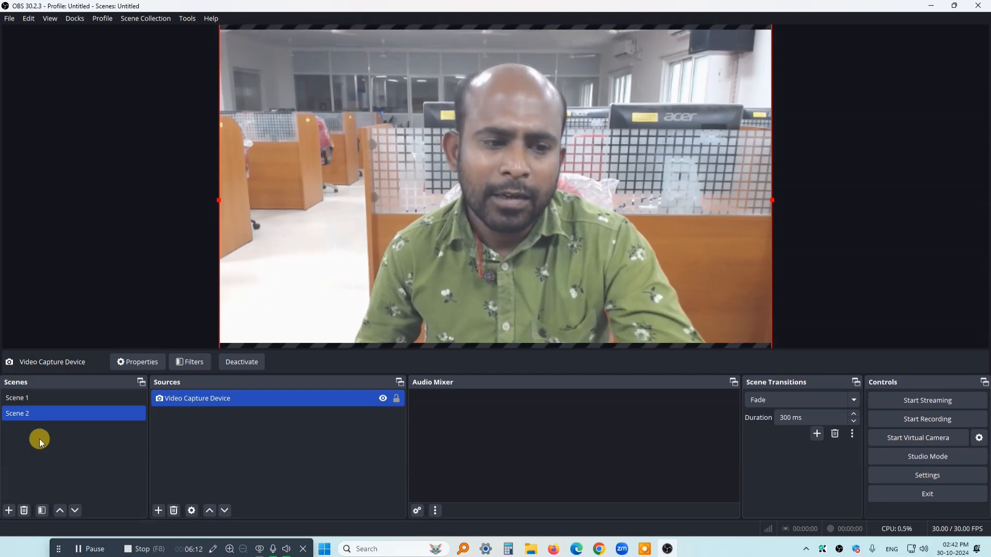
# Add a scene named Scene 3 and create a new source in it named Video Capture Device 2
pyautogui.click(8, 511)
pyautogui.click(468, 285)
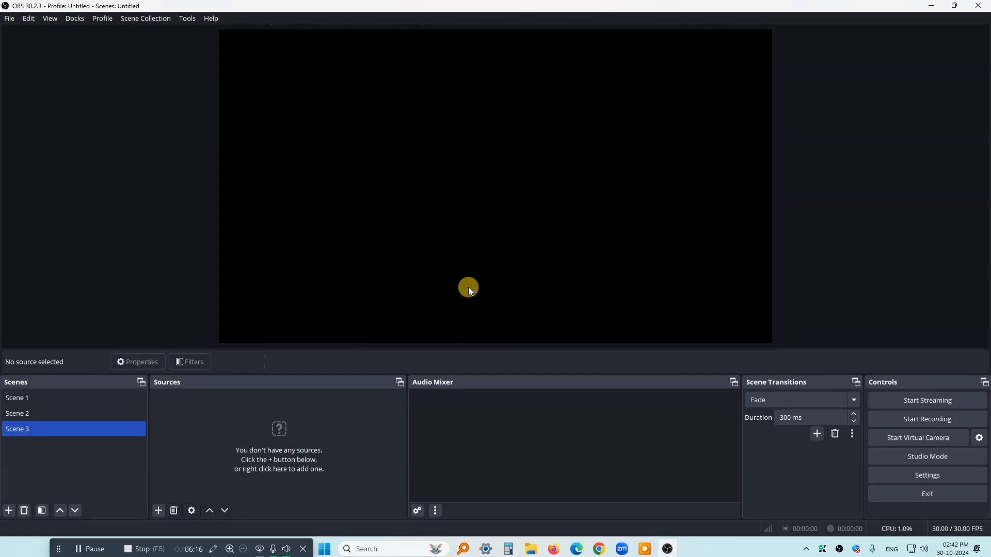
pyautogui.click(157, 512)
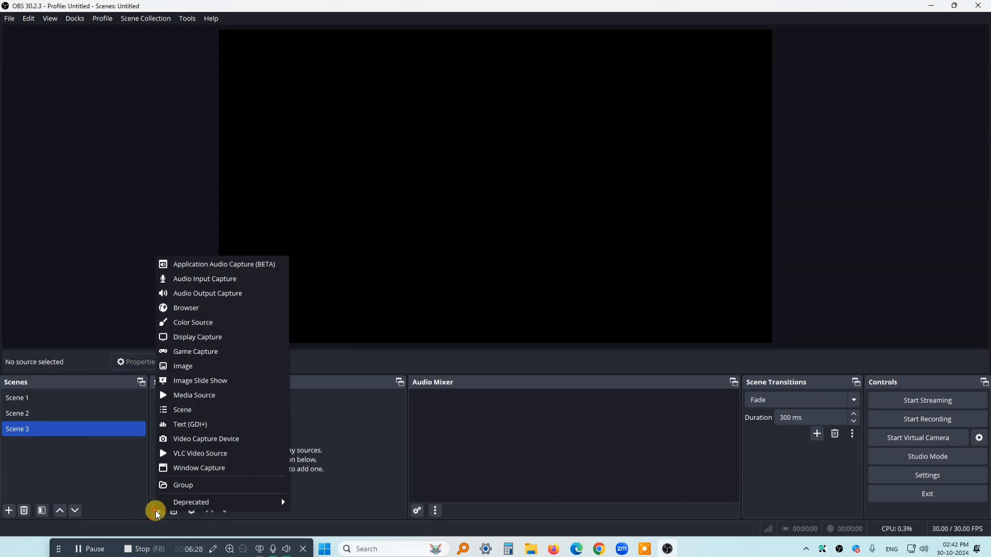
pyautogui.click(210, 440)
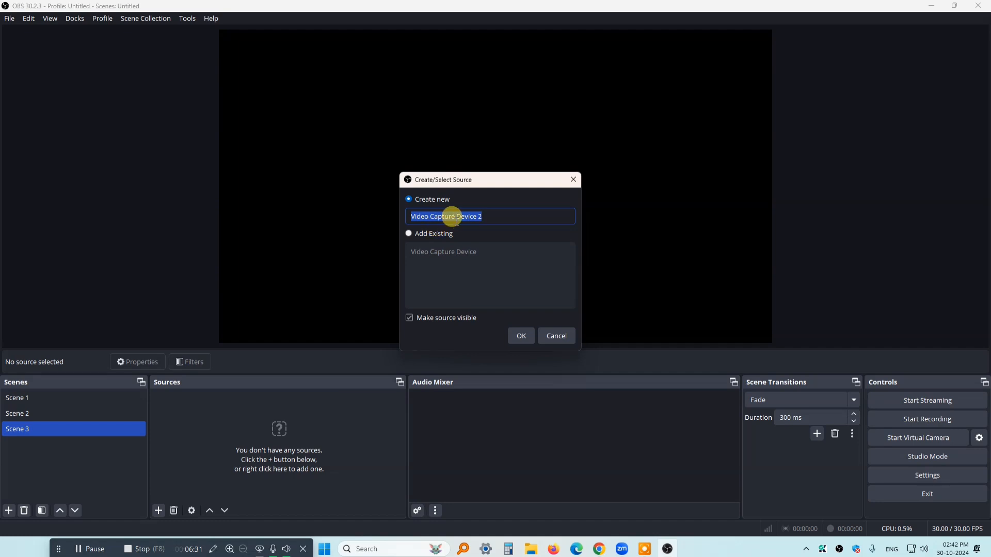
pyautogui.click(494, 218)
pyautogui.moveTo(498, 212); pyautogui.dragTo(347, 210)
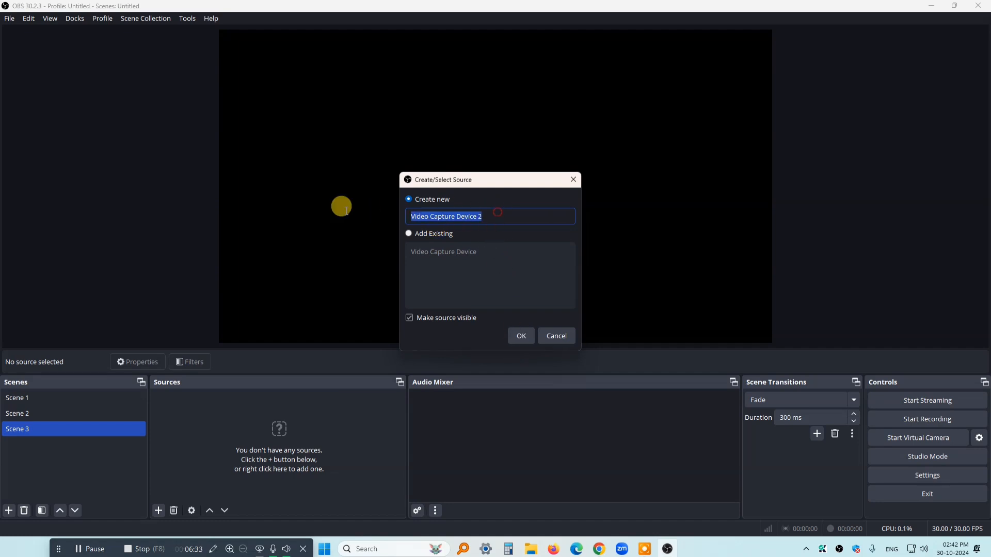
pyautogui.click(521, 336)
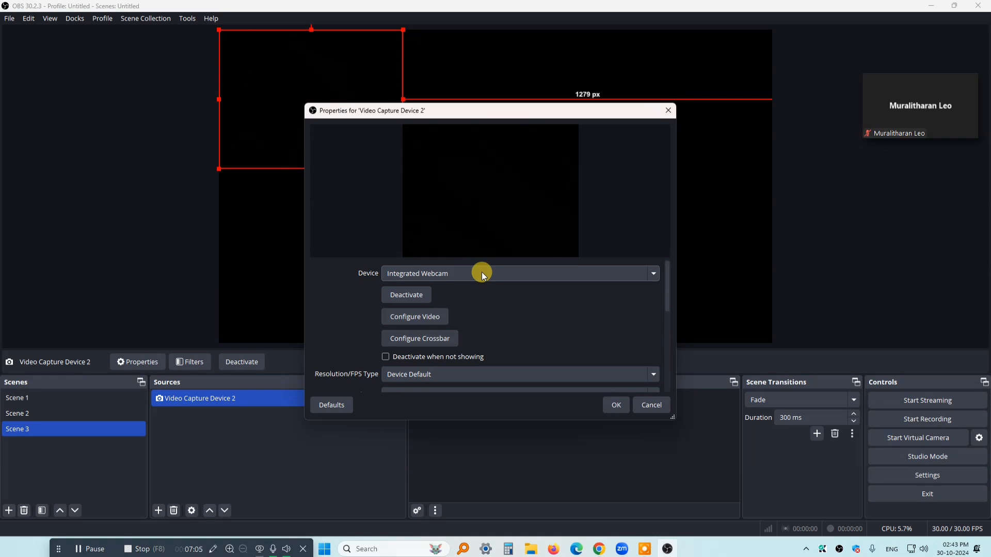
# Set the device of Video Capture Device 2 to the second Logitech Webcam C930e
pyautogui.click(481, 272)
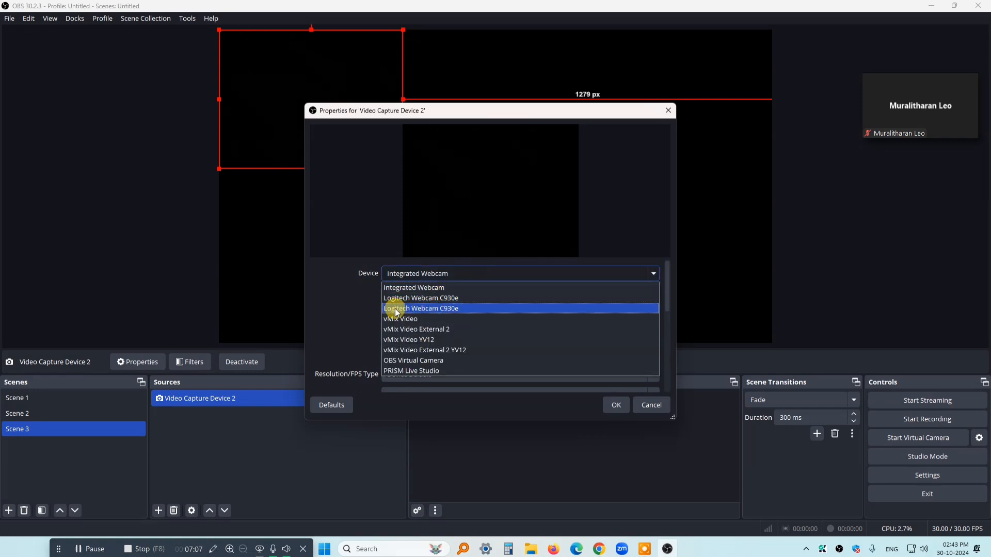
pyautogui.click(454, 309)
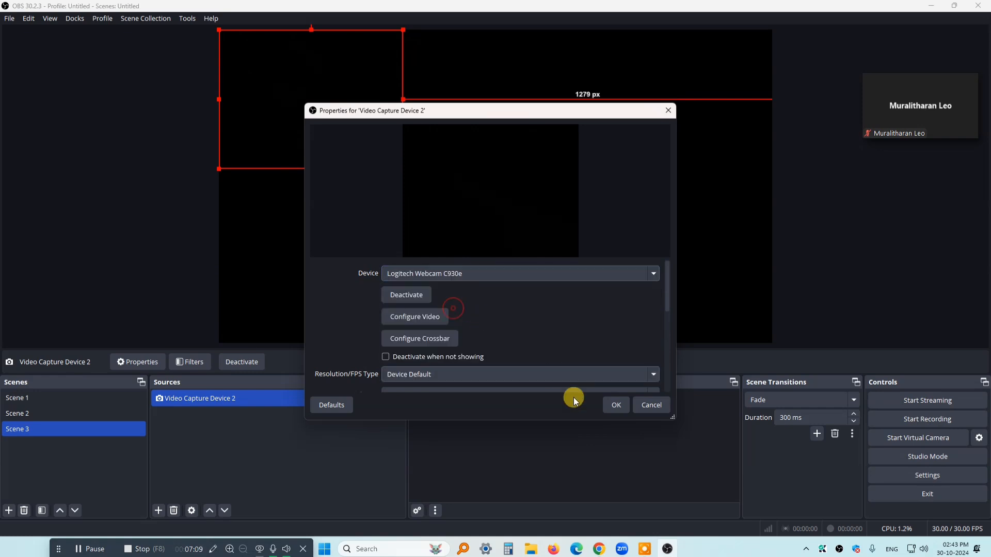
pyautogui.click(615, 406)
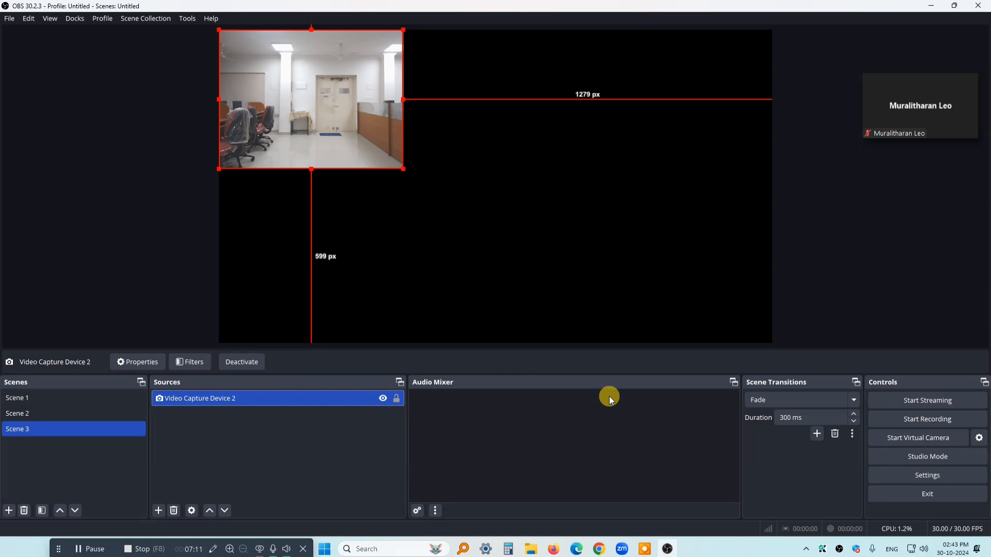
# Enlarge Scene 3's webcam picture to the full canvas width, shift it slightly upward, and deselect it
pyautogui.moveTo(403, 168); pyautogui.dragTo(578, 221)
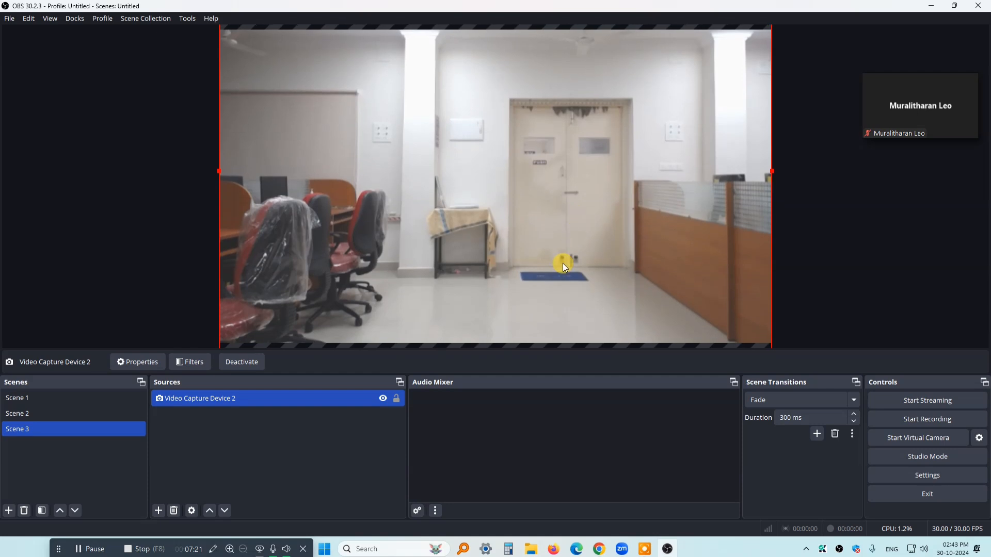
pyautogui.moveTo(563, 263); pyautogui.dragTo(561, 252)
pyautogui.click(822, 262)
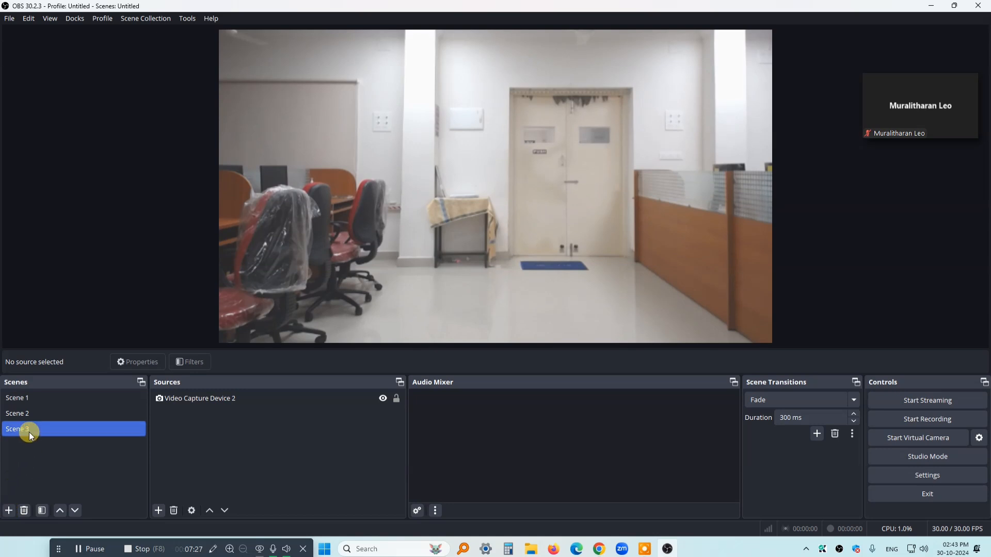
# Add another scene named Scene 4
pyautogui.click(9, 511)
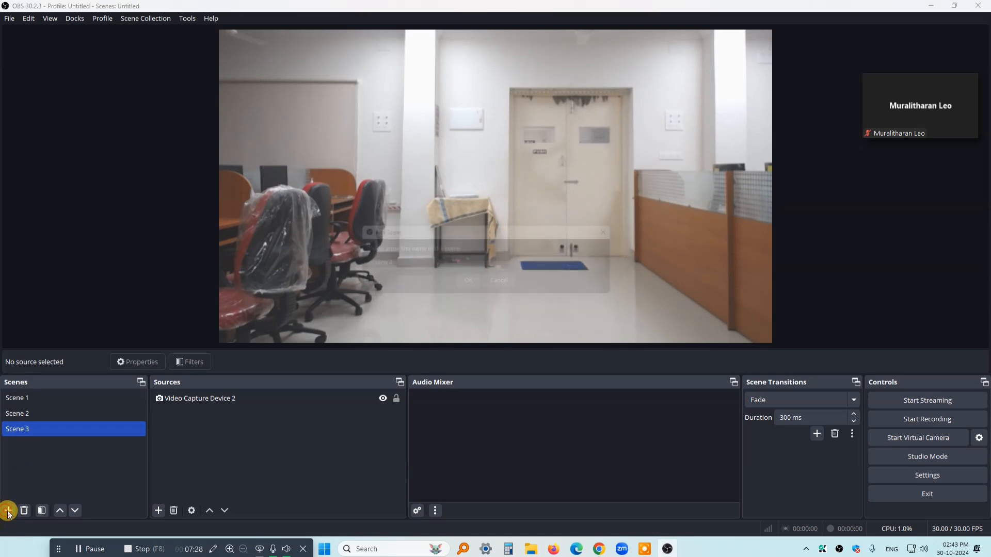
pyautogui.click(469, 285)
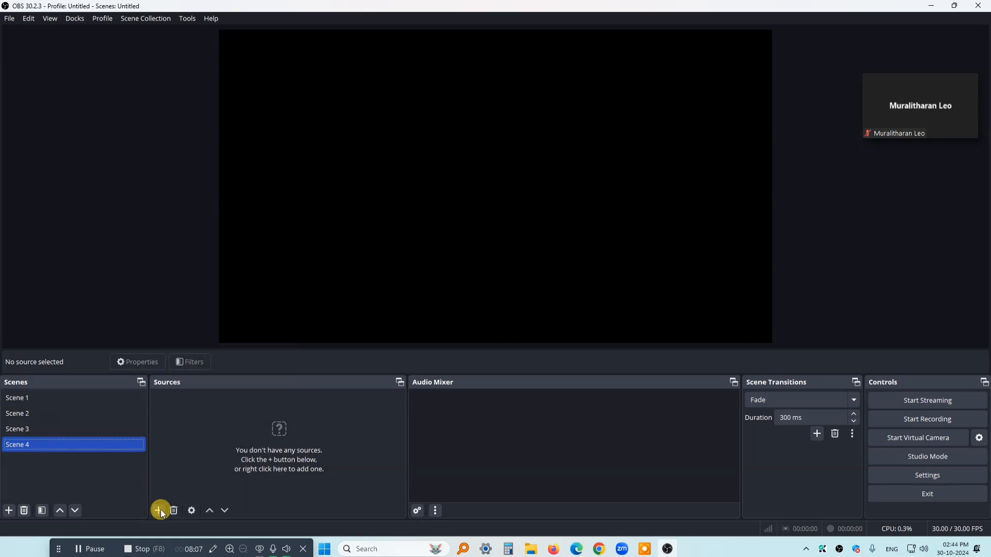
# Add the existing Scene 2 as a source in Scene 4 and shrink its picture into the canvas's upper-left corner
pyautogui.click(159, 511)
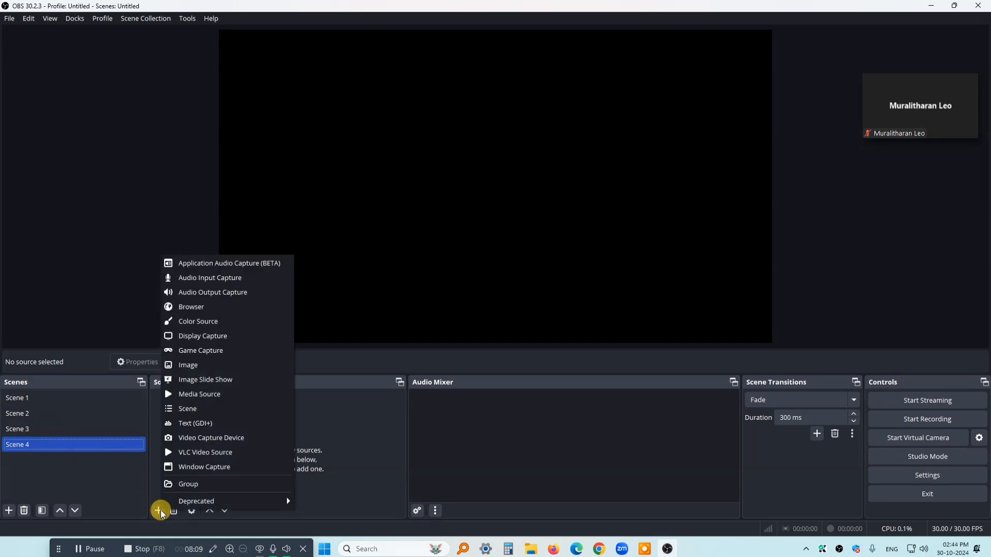
pyautogui.click(196, 414)
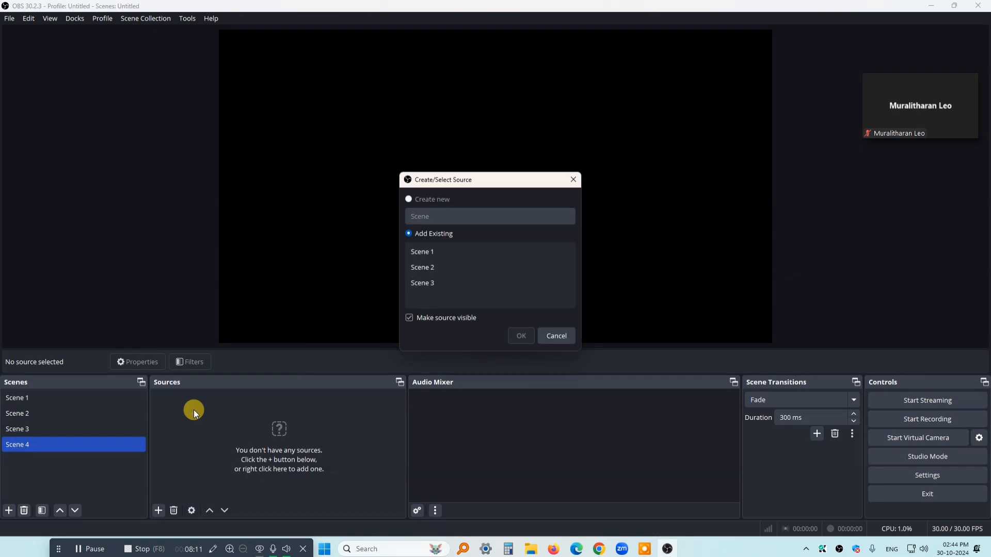
pyautogui.click(432, 267)
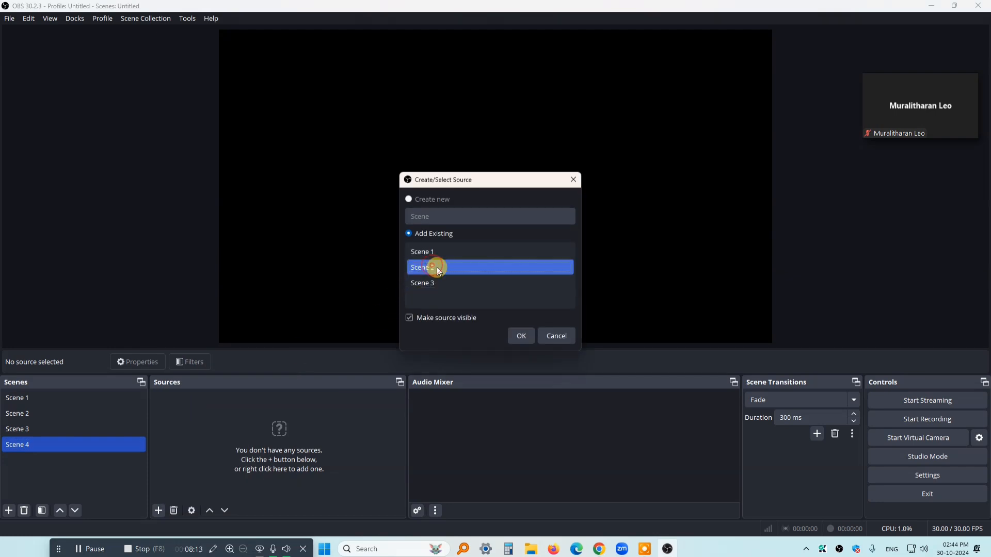
pyautogui.click(517, 334)
pyautogui.moveTo(771, 343); pyautogui.dragTo(320, 153)
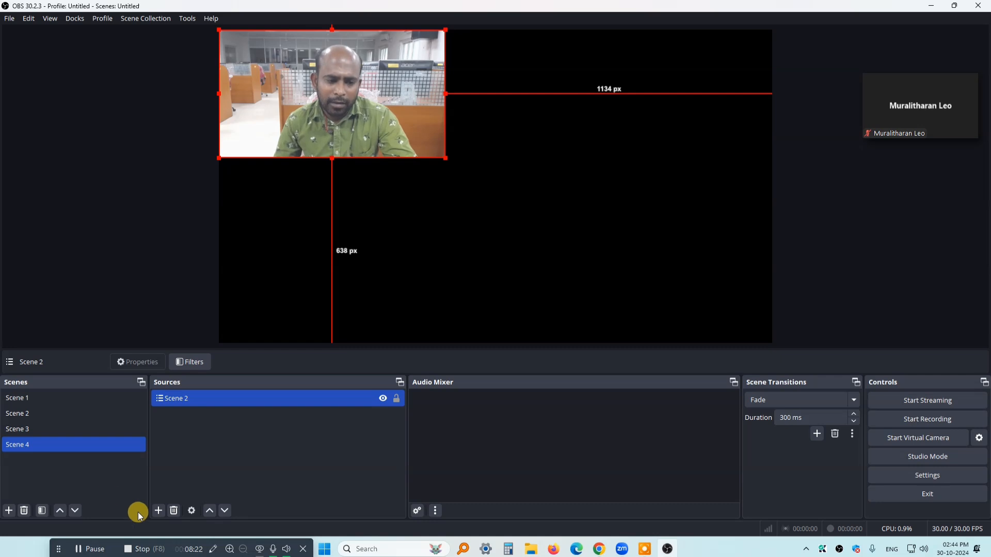
# Add the existing Scene 3 as a source in Scene 4, shrink its picture, and place it in the canvas's upper-right corner
pyautogui.click(157, 511)
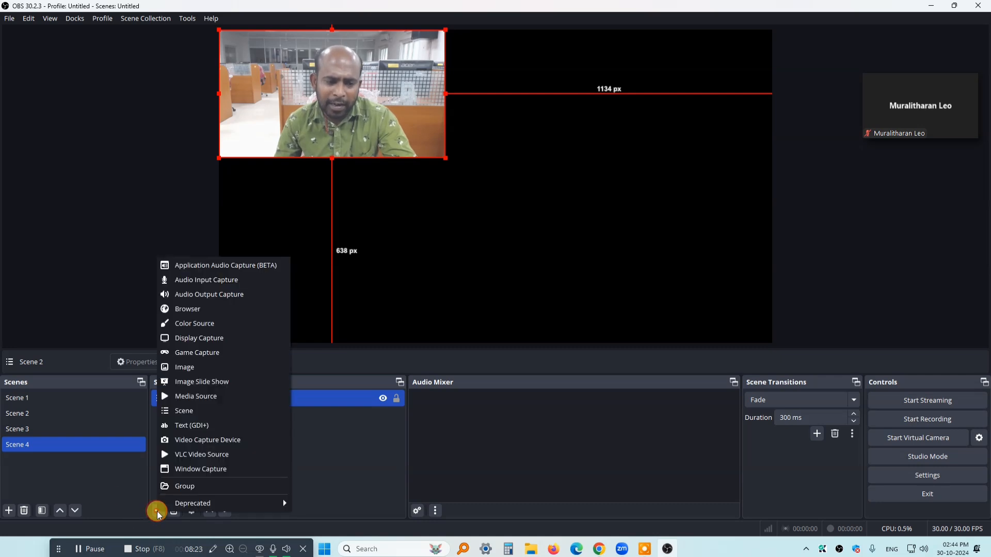
pyautogui.click(201, 411)
pyautogui.click(427, 282)
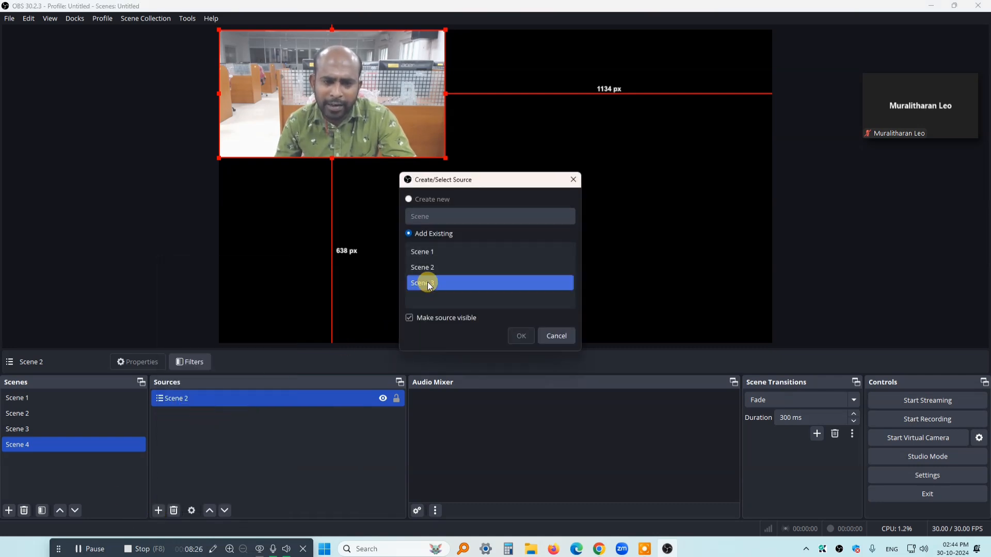
pyautogui.click(520, 337)
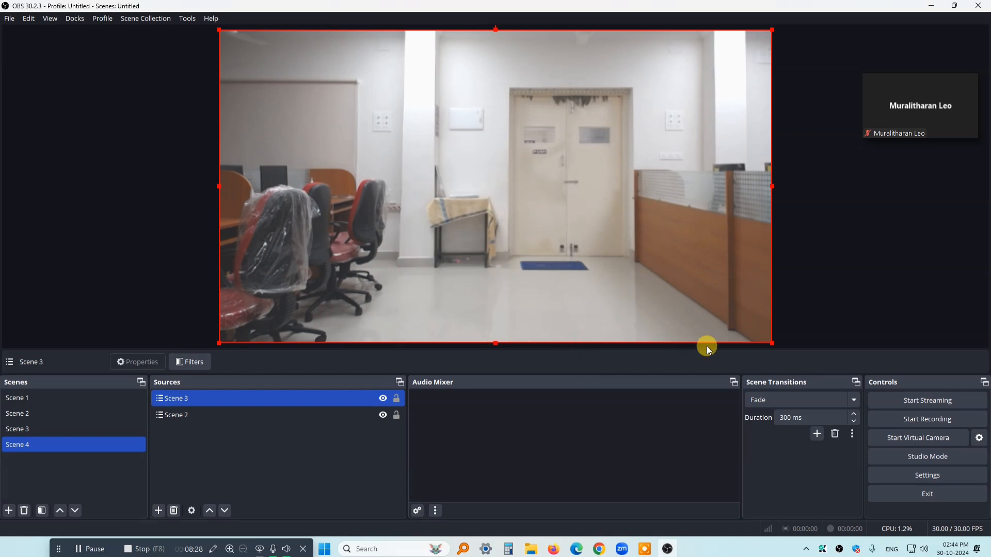
pyautogui.moveTo(769, 344); pyautogui.dragTo(407, 192)
pyautogui.moveTo(351, 119); pyautogui.dragTo(588, 122)
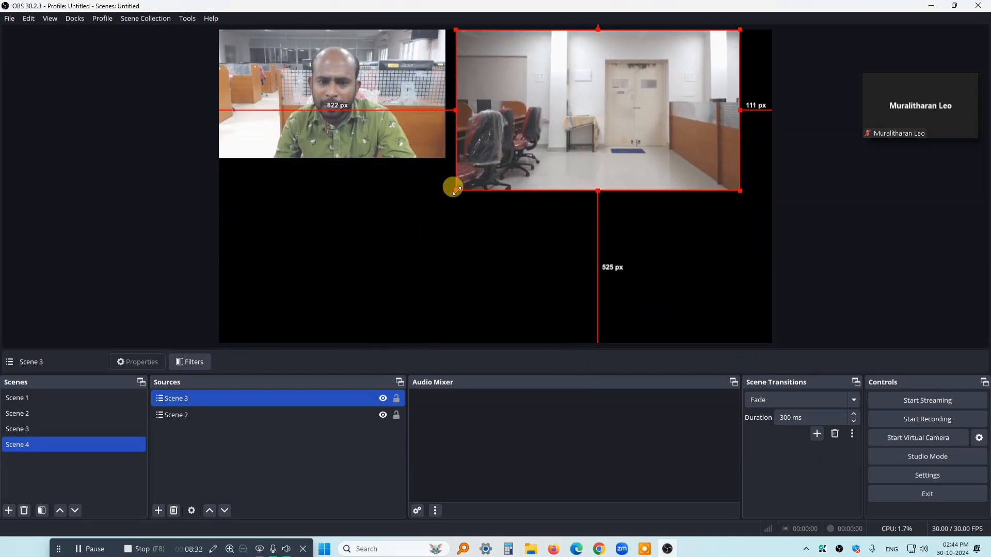
pyautogui.moveTo(454, 189); pyautogui.dragTo(496, 168)
pyautogui.moveTo(553, 157); pyautogui.dragTo(616, 133)
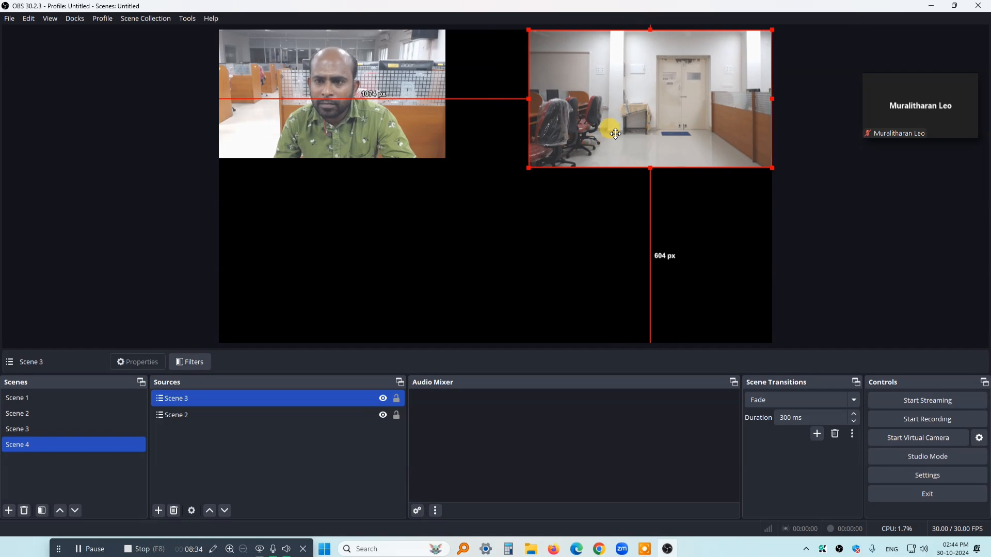
# Enlarge Scene 2's picture to about half the canvas width and fit Scene 3's picture into the canvas's lower-right quarter
pyautogui.click(443, 155)
pyautogui.moveTo(445, 158); pyautogui.dragTo(529, 315)
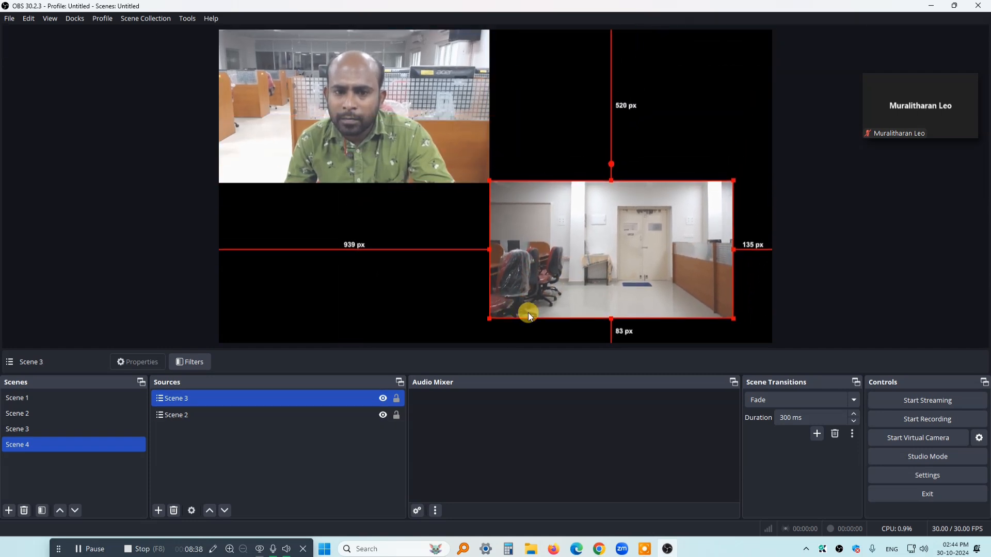
pyautogui.moveTo(734, 318); pyautogui.dragTo(768, 338)
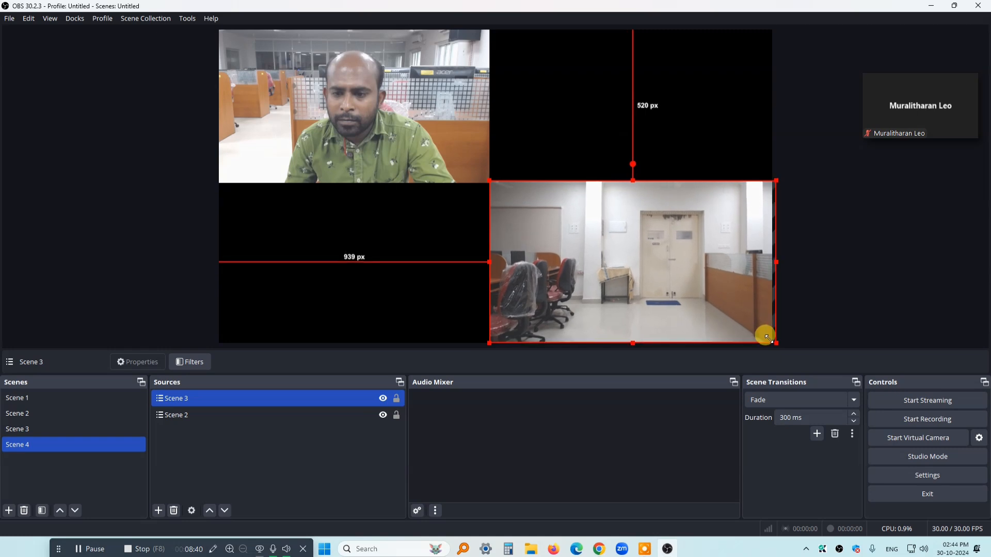
# Delete the empty Scene 1 and confirm its removal
pyautogui.click(45, 400)
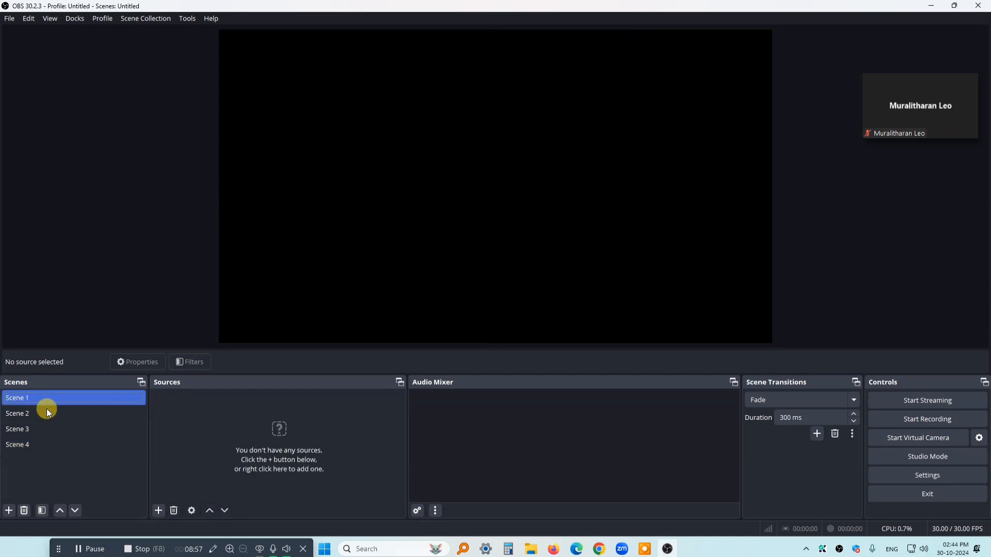
pyautogui.click(23, 511)
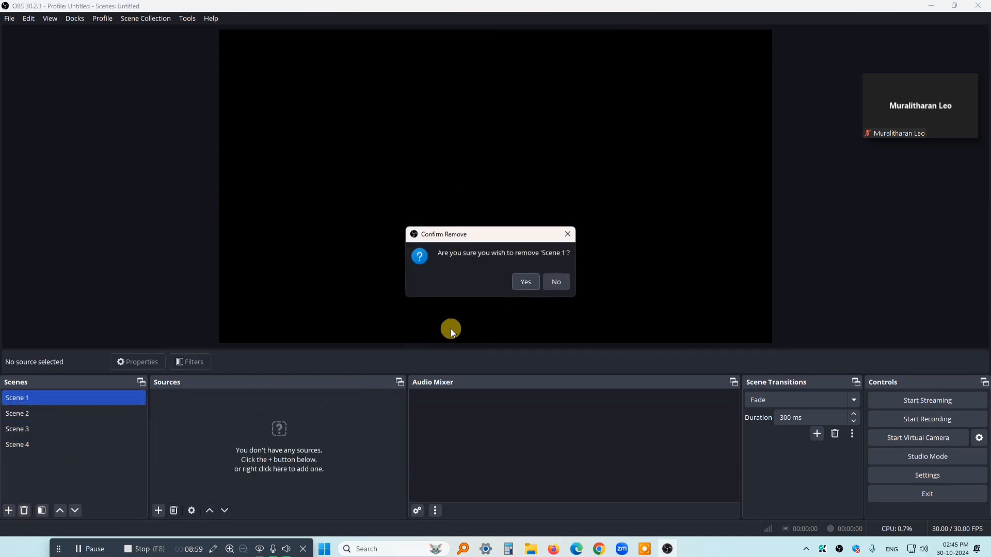
pyautogui.click(527, 282)
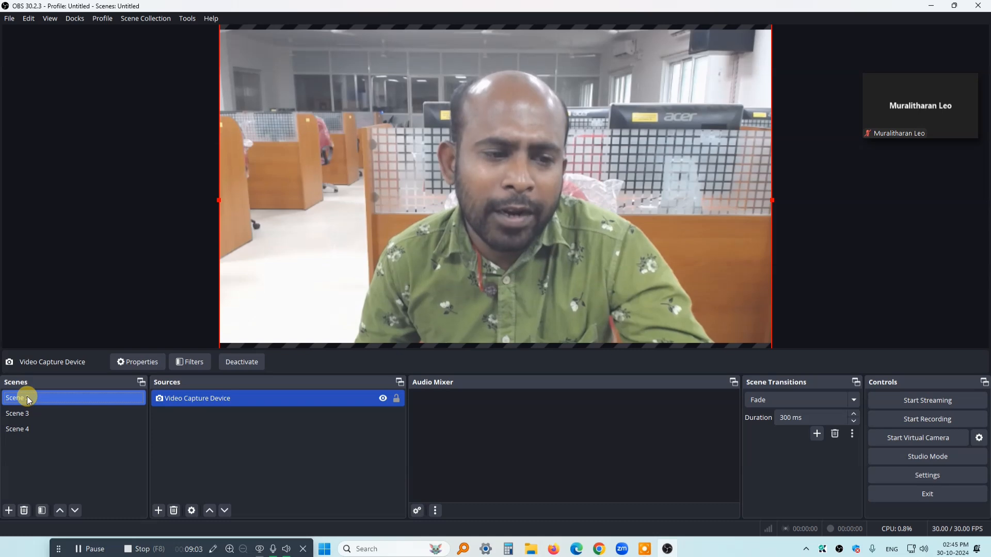
# Review the sources and camera views of Scene 2, Scene 3 and the combined Scene 4
pyautogui.click(194, 403)
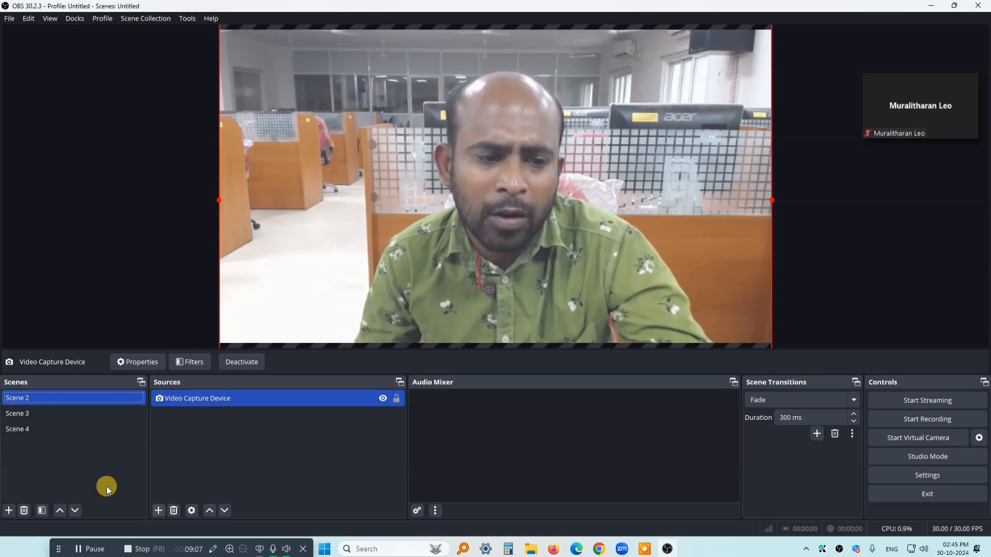
pyautogui.click(31, 414)
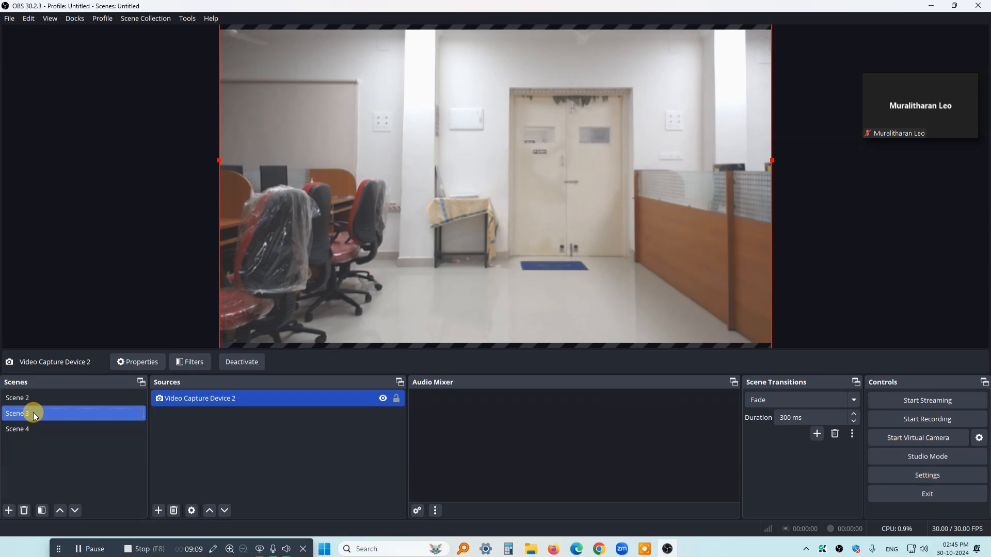
pyautogui.click(184, 404)
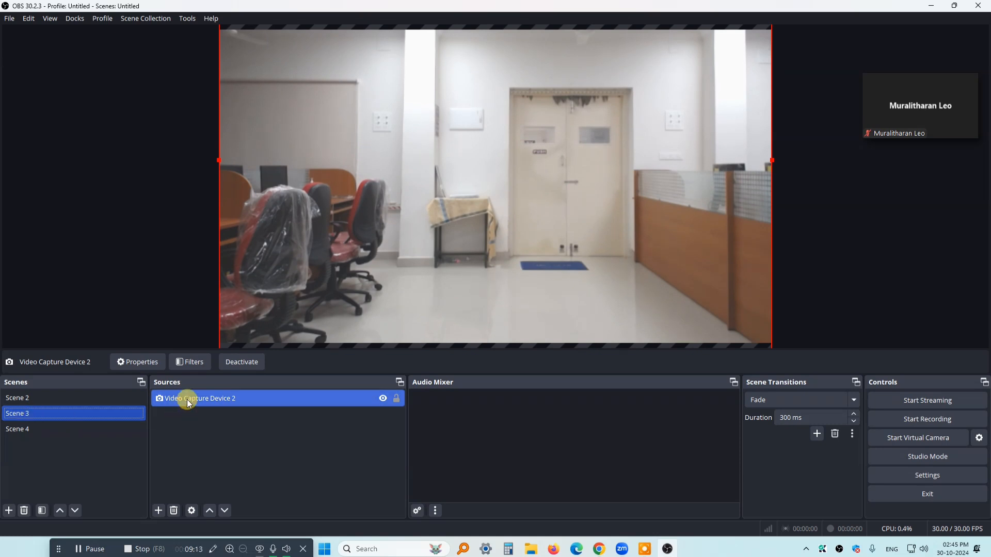
pyautogui.click(35, 430)
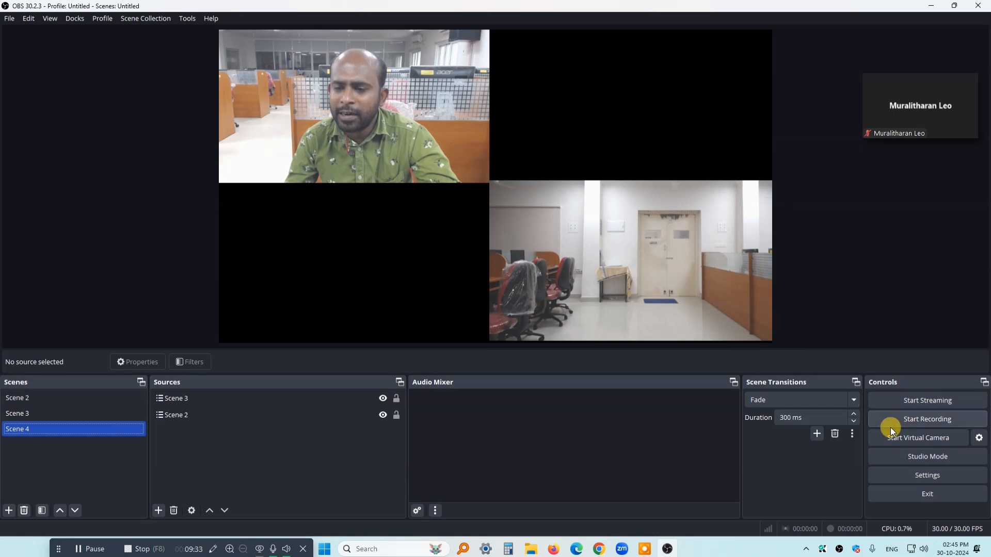
# Start the virtual camera with Scene 4 active and switch to the Zoom meeting, restoring its window to full size
pyautogui.click(920, 443)
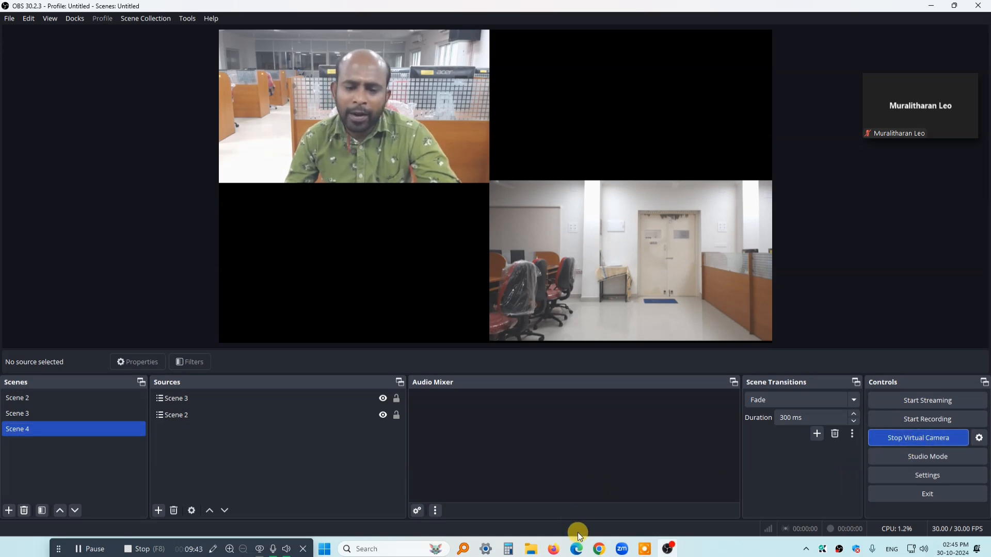
pyautogui.moveTo(625, 554)
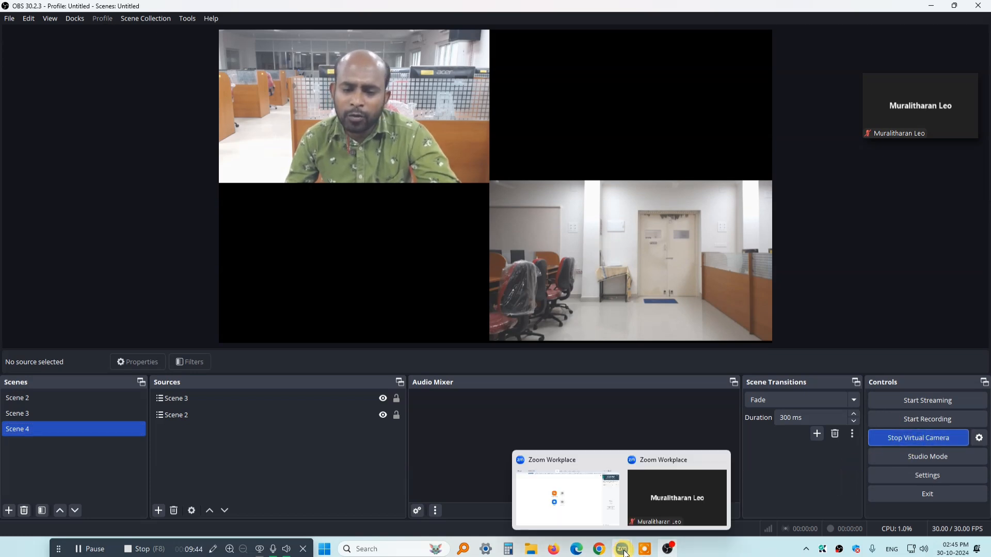
pyautogui.click(658, 516)
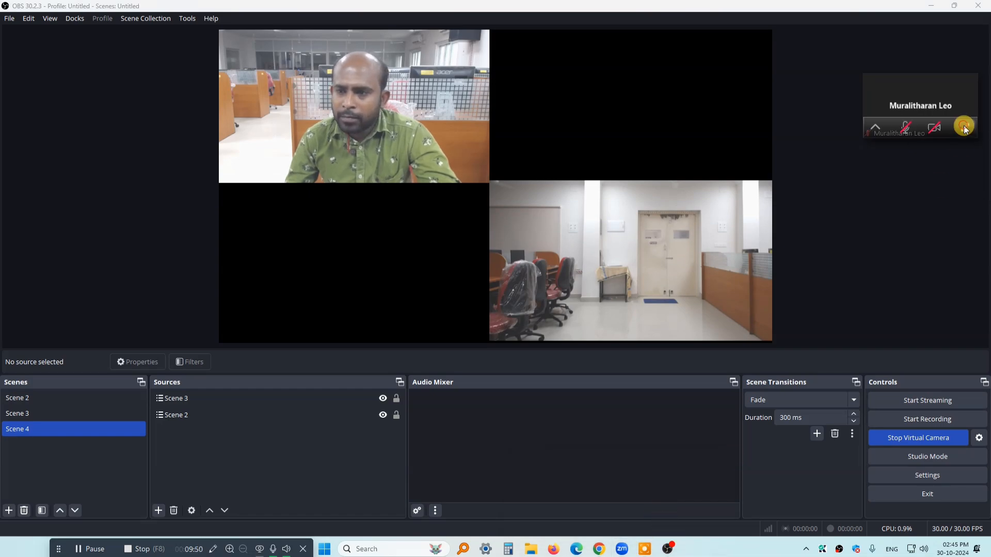
pyautogui.click(964, 127)
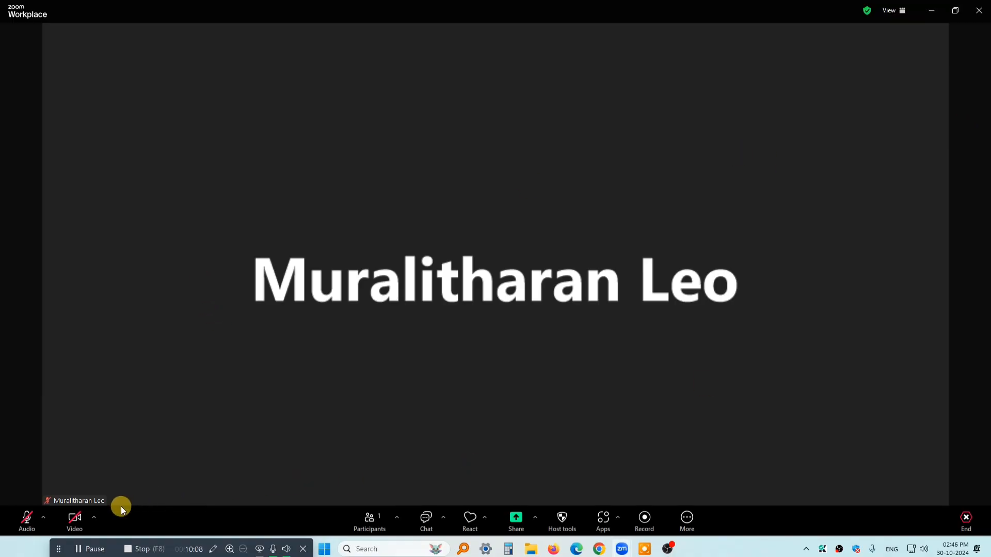
# Set the Zoom meeting's camera to OBS Virtual Camera and start the meeting video
pyautogui.click(95, 518)
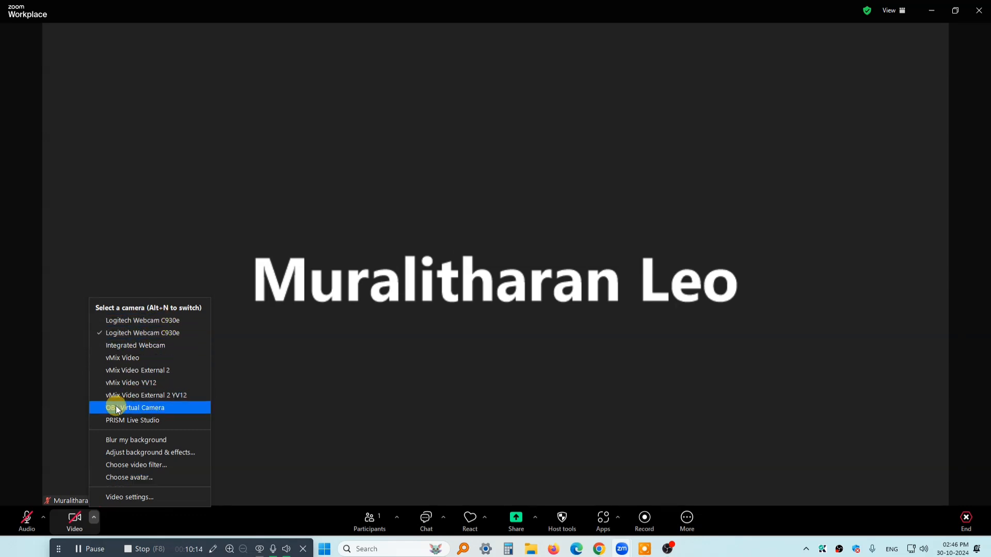
pyautogui.click(168, 407)
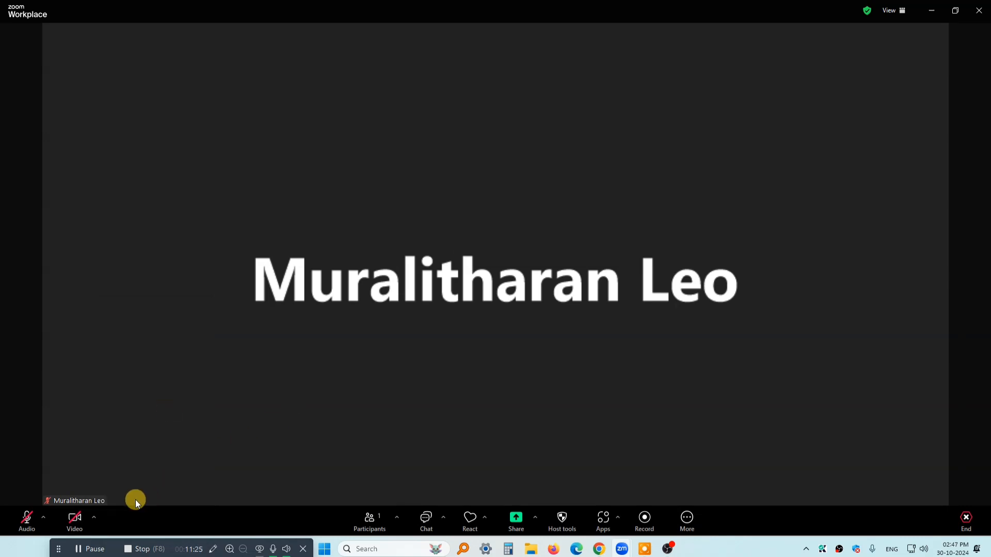
pyautogui.click(94, 518)
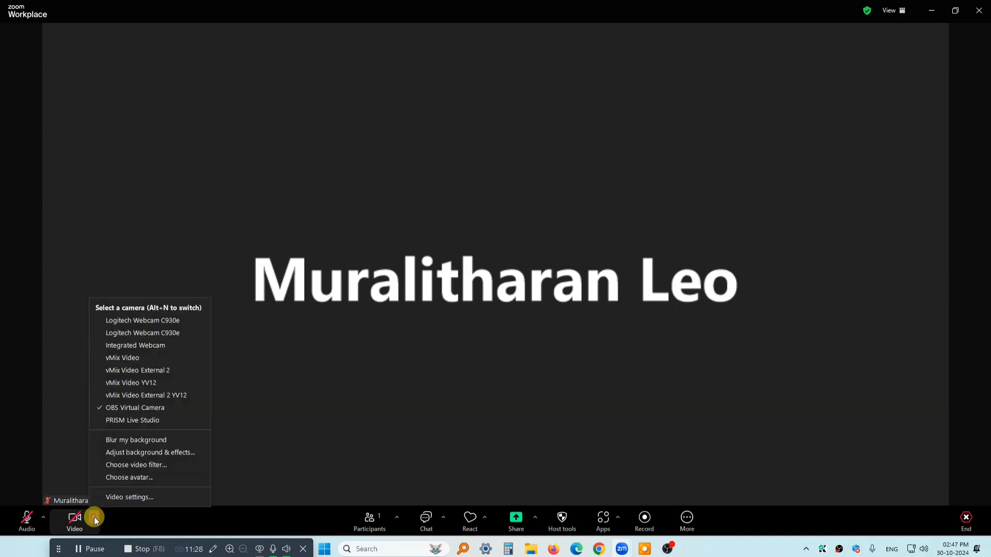
pyautogui.click(174, 407)
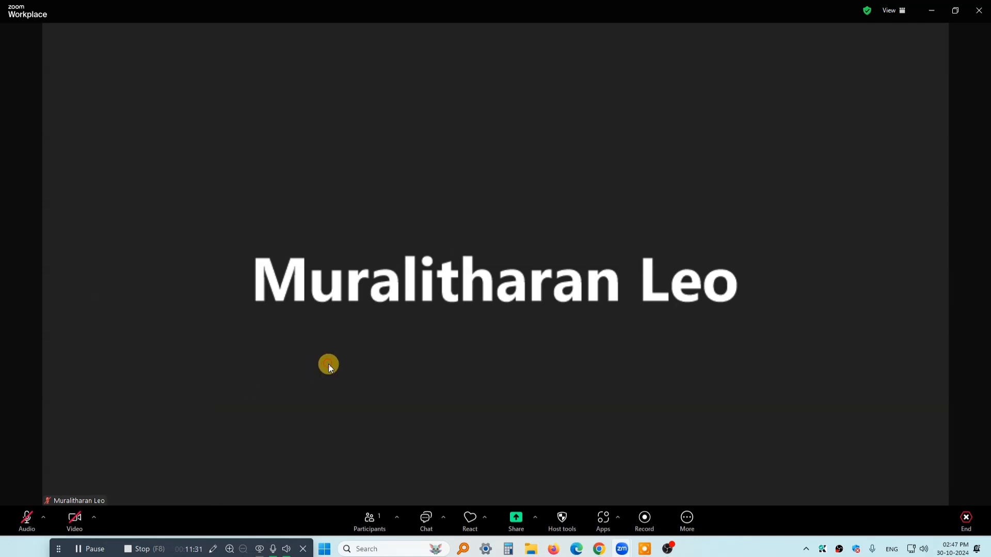
pyautogui.click(73, 516)
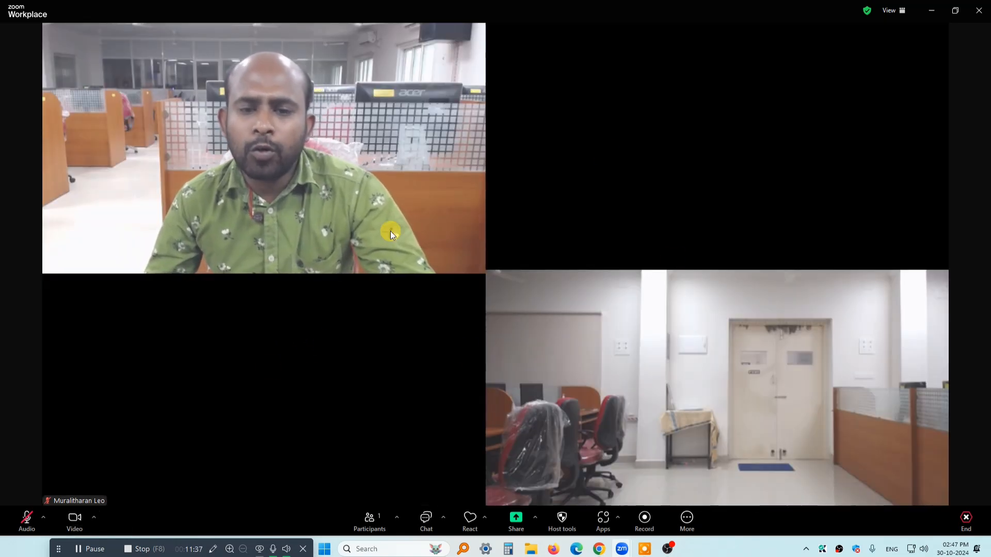
# Check the Scene 4 layout in OBS Studio, return to the Zoom meeting, and stop and restart its video
pyautogui.click(668, 548)
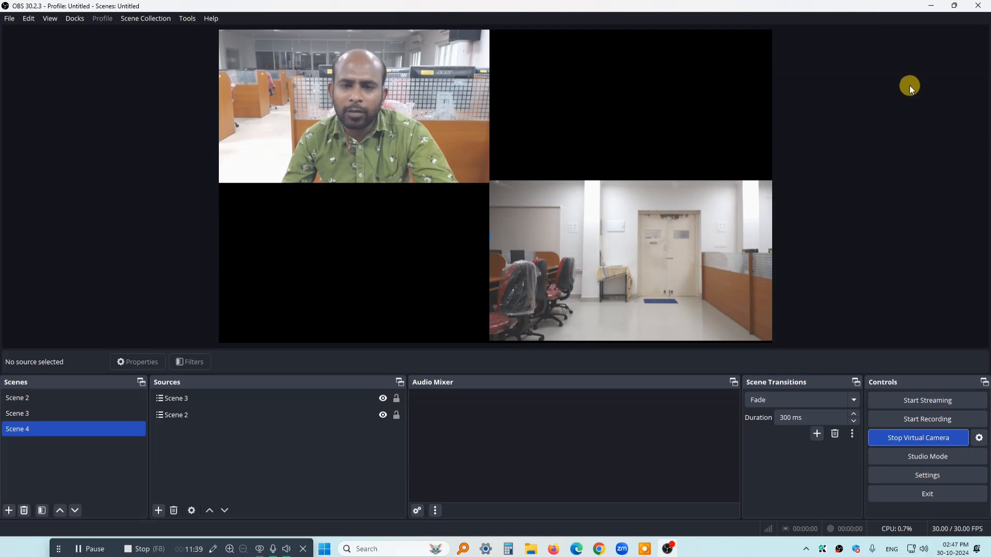
pyautogui.click(931, 5)
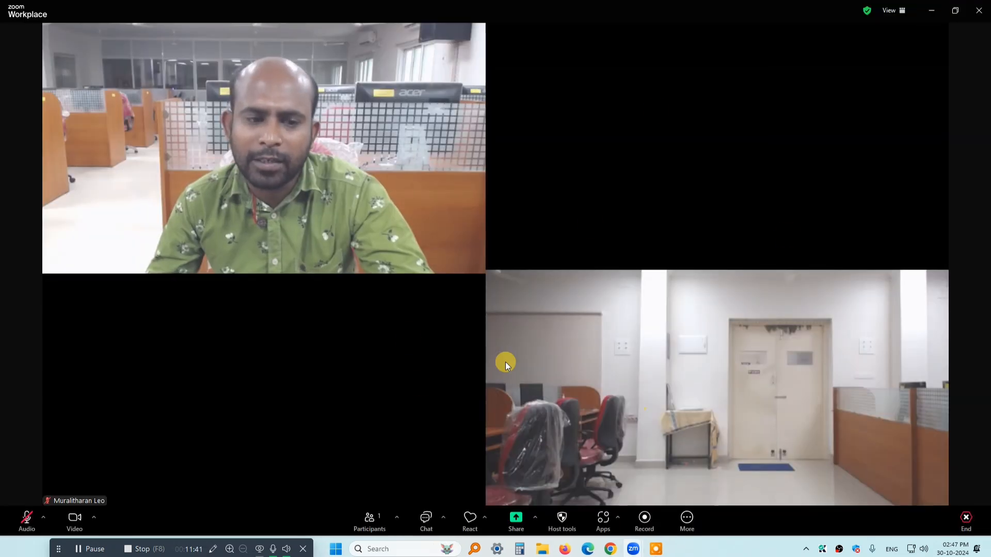
pyautogui.click(74, 517)
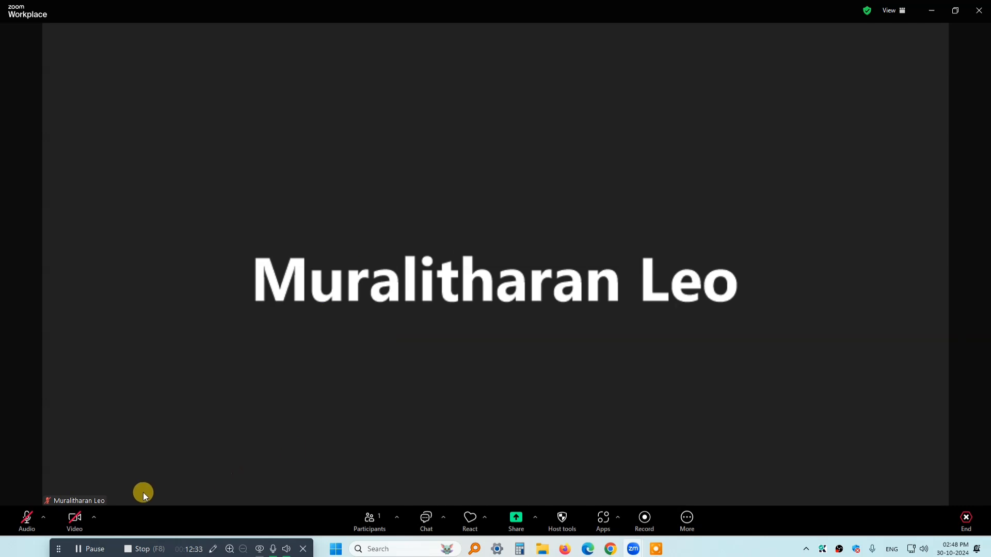
pyautogui.click(75, 517)
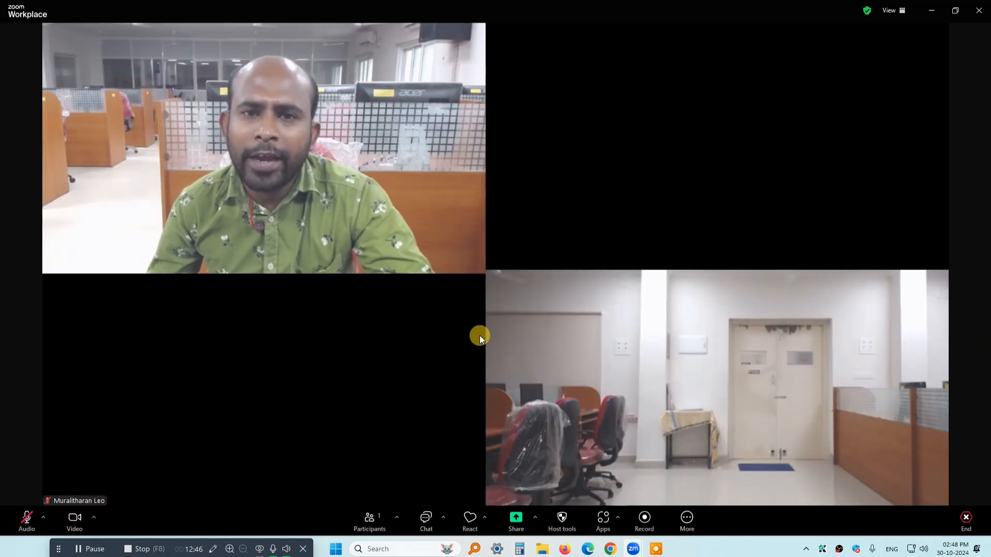
# Switch to OBS Studio, make Scene 3 the active scene, and return to the Zoom meeting to view it
pyautogui.click(838, 549)
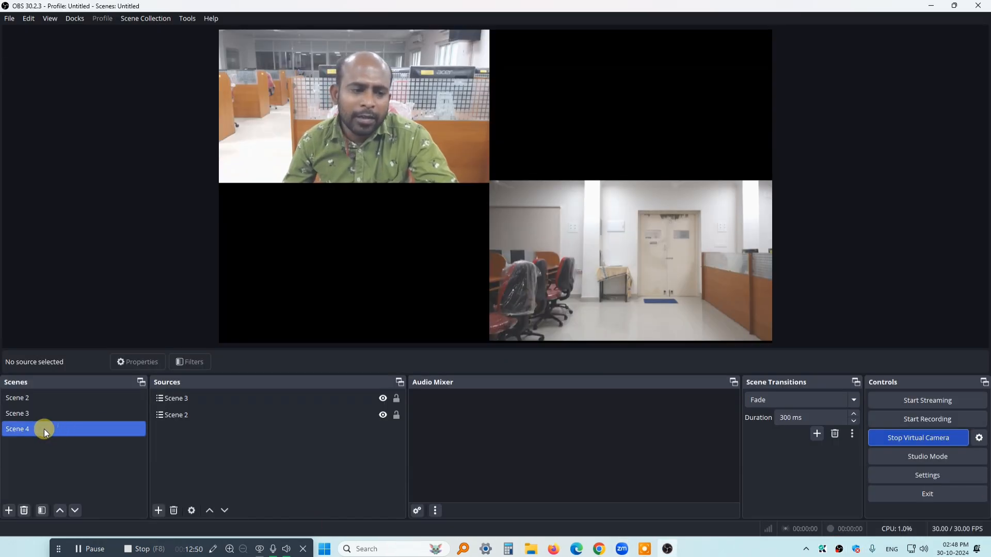
pyautogui.click(38, 415)
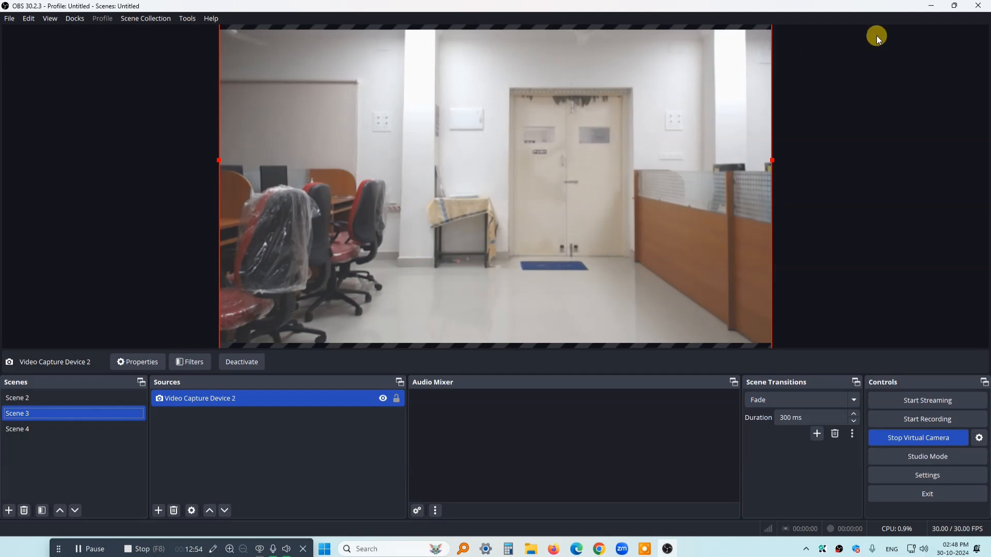
pyautogui.click(932, 4)
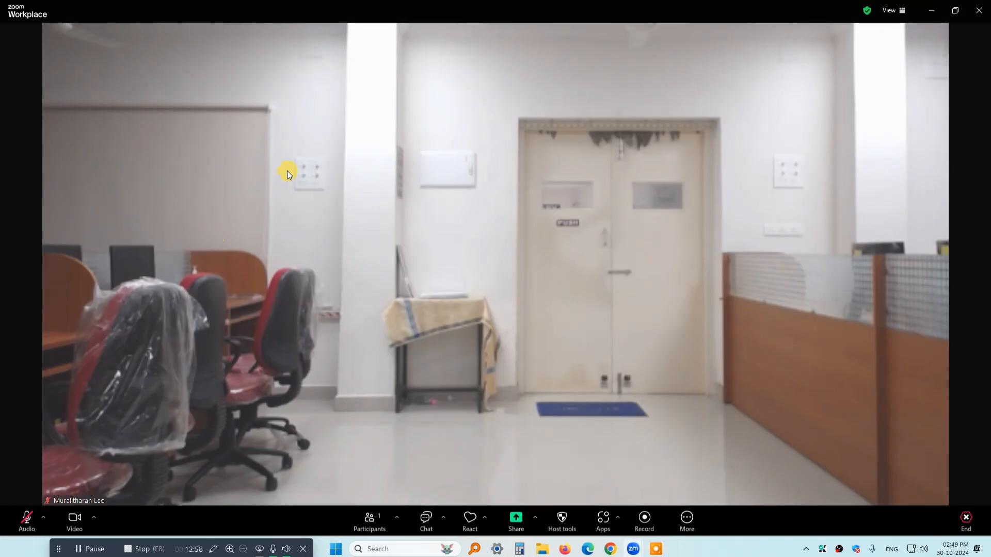
# Switch to OBS Studio, make Scene 2 the active scene, and return to the Zoom meeting to view it
pyautogui.click(840, 549)
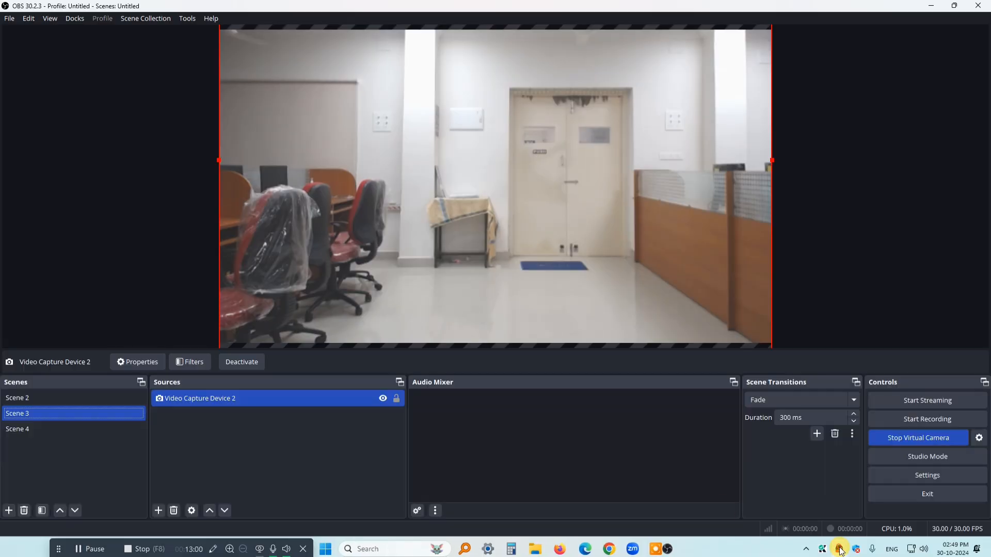
pyautogui.click(34, 397)
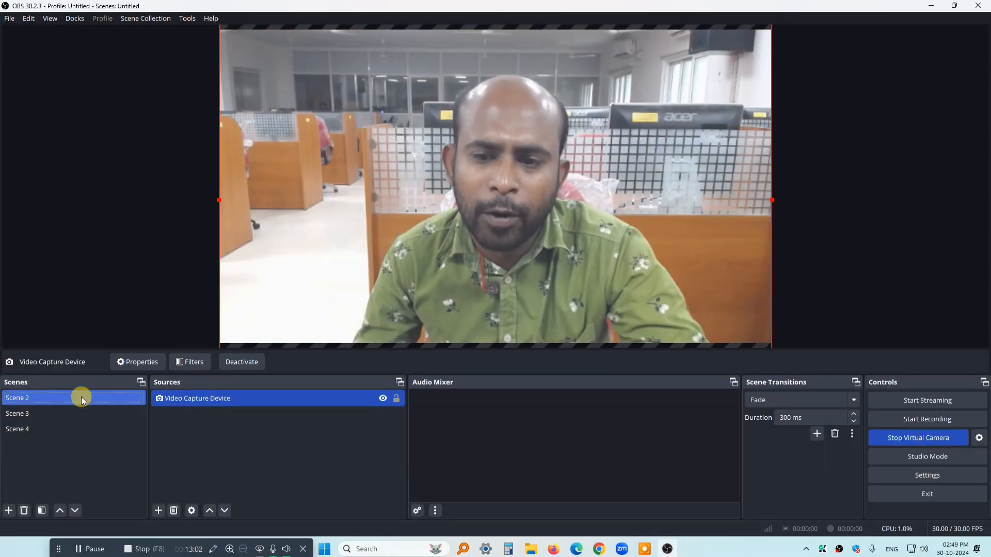
pyautogui.click(932, 6)
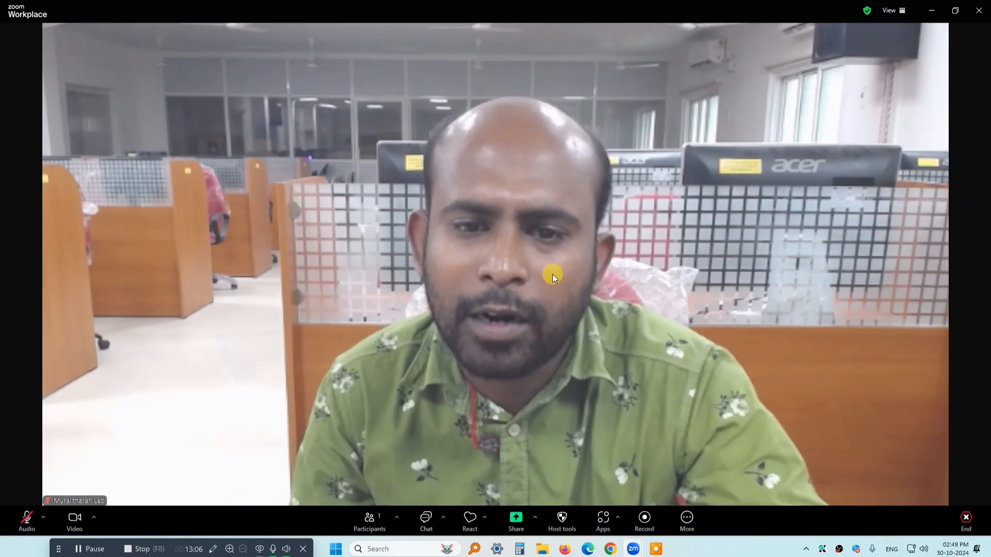
# Switch to OBS Studio, make the combined Scene 4 active, and return to the Zoom meeting to view it
pyautogui.click(835, 552)
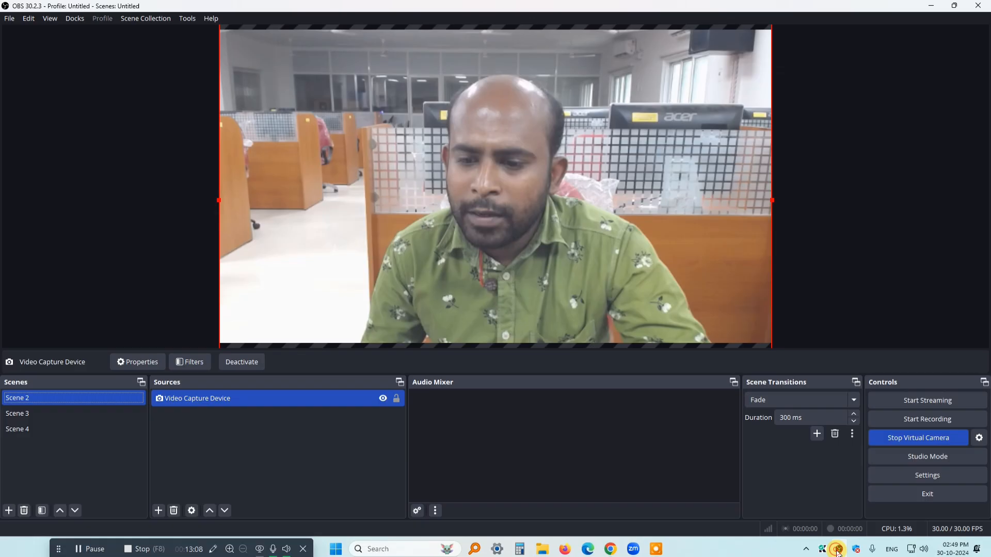
pyautogui.click(33, 428)
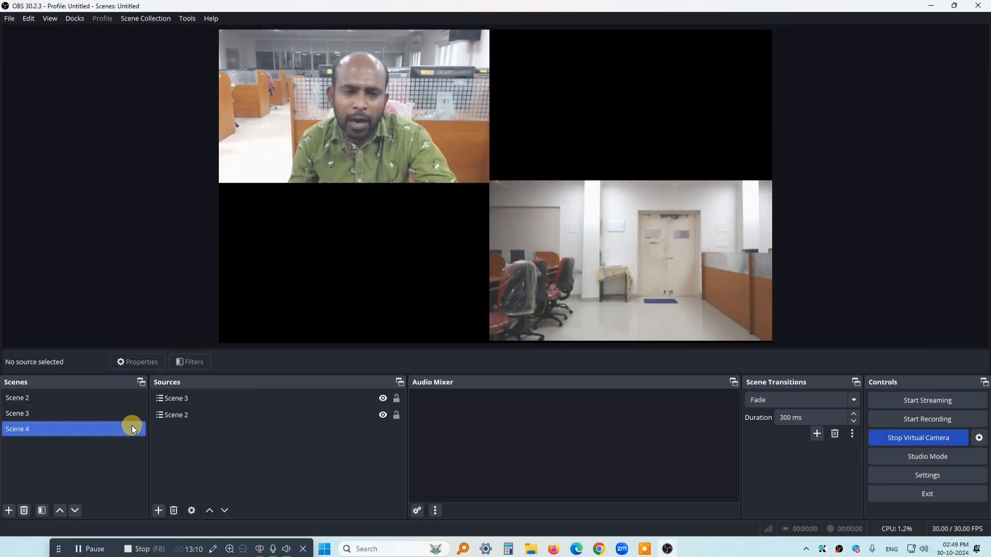
pyautogui.click(940, 10)
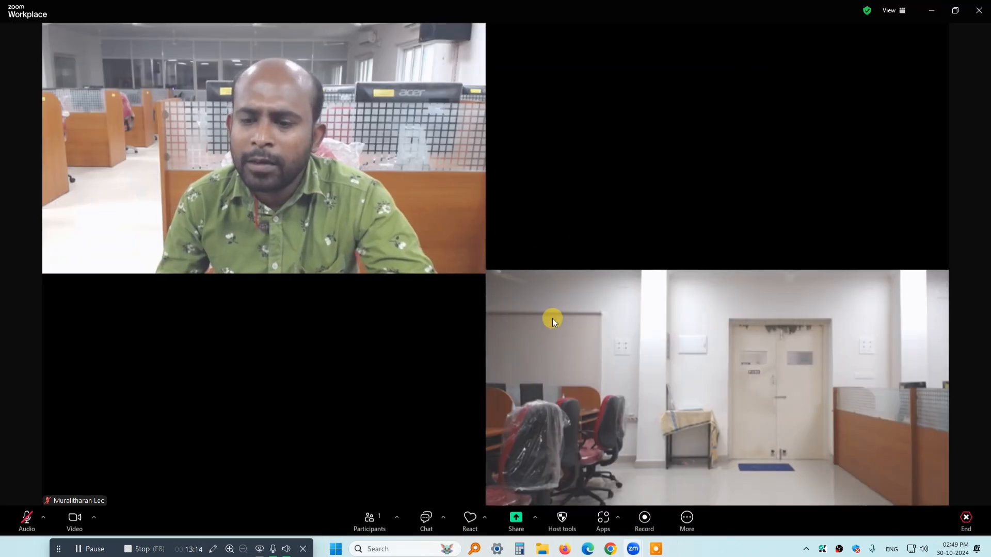
# Switch to OBS Studio and assign 2 as the hotkey for switching to Scene 2, resetting the entry once
pyautogui.click(838, 550)
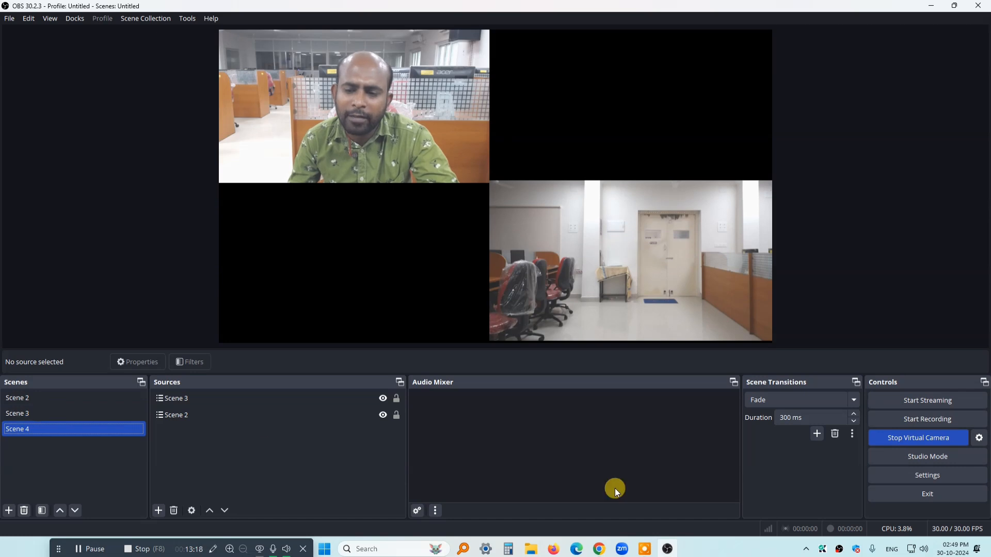
pyautogui.click(897, 478)
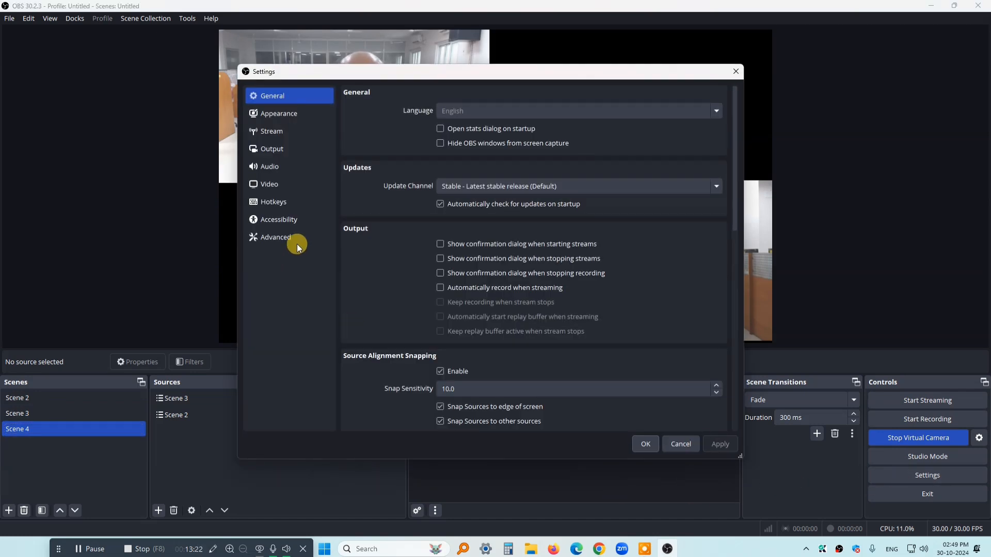
pyautogui.click(281, 202)
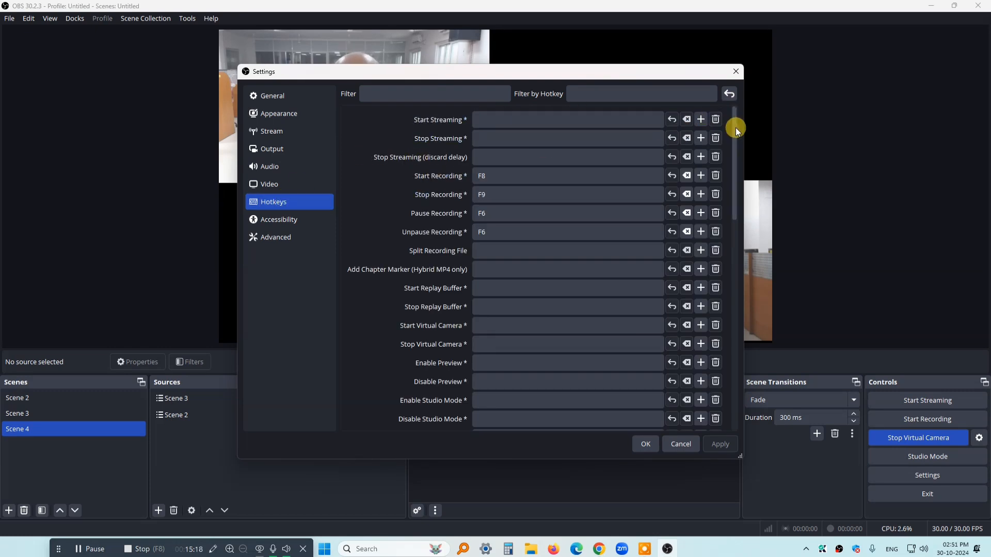
pyautogui.moveTo(734, 160); pyautogui.dragTo(735, 279)
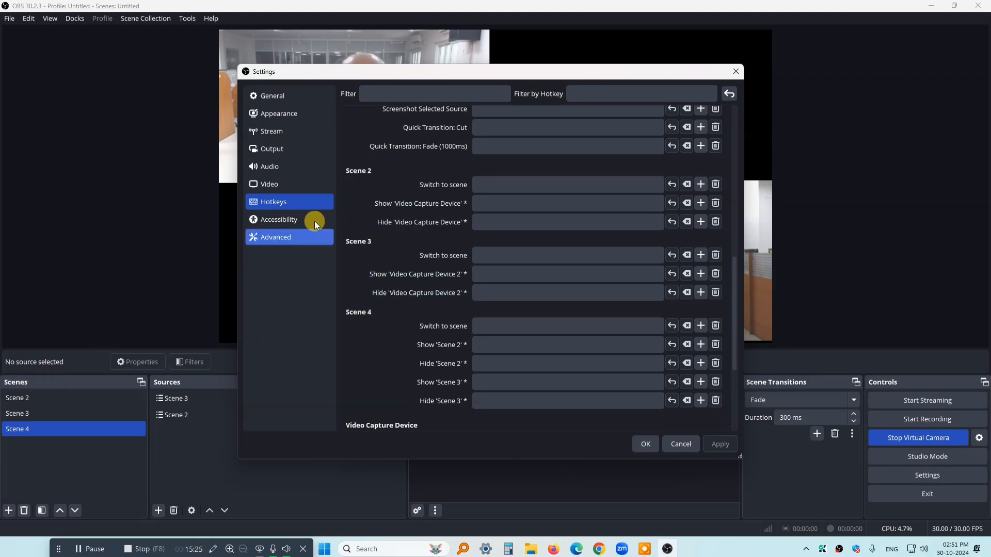
pyautogui.click(486, 184)
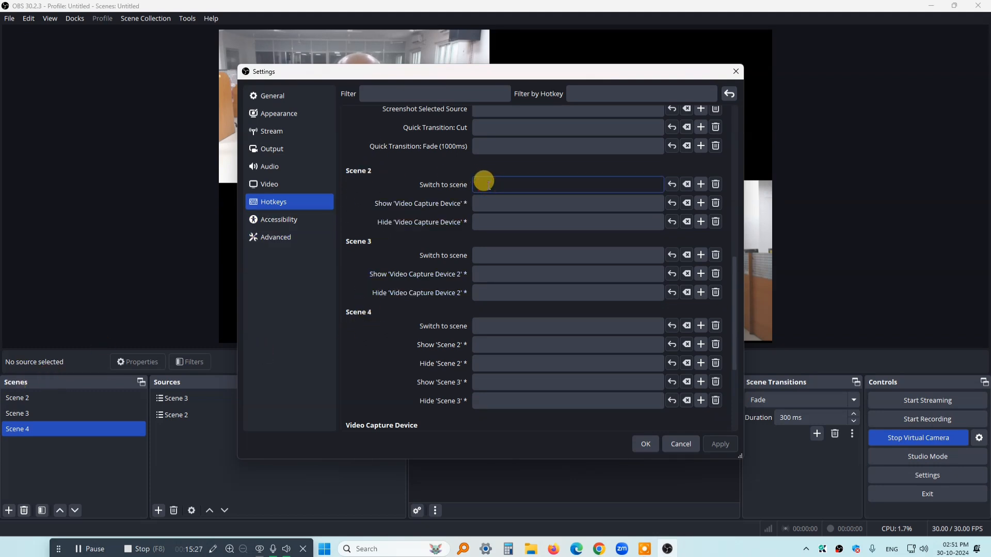
pyautogui.press('2')
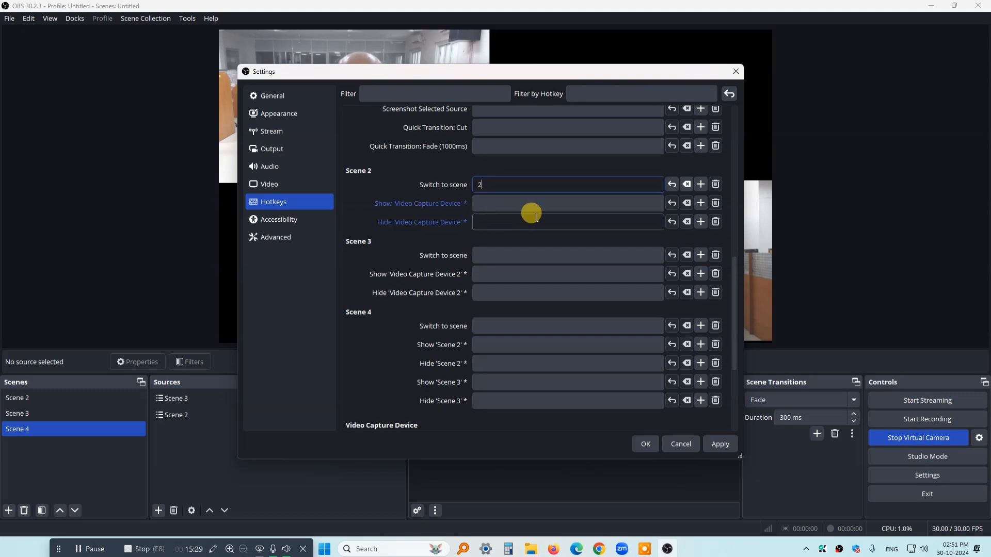
pyautogui.click(672, 185)
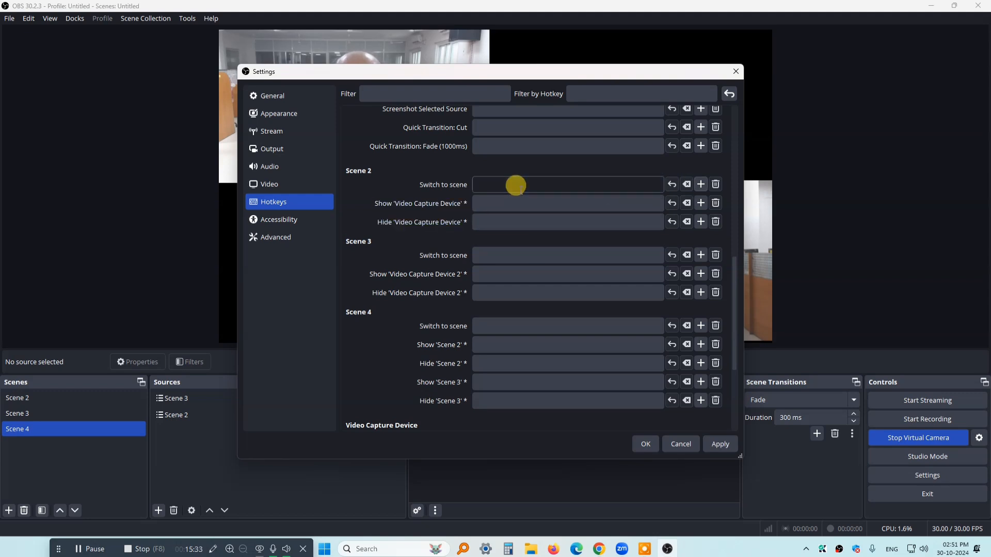
# Assign hotkey 3 for switching to Scene 3 and 4 for switching to Scene 4, and apply the settings
pyautogui.click(492, 255)
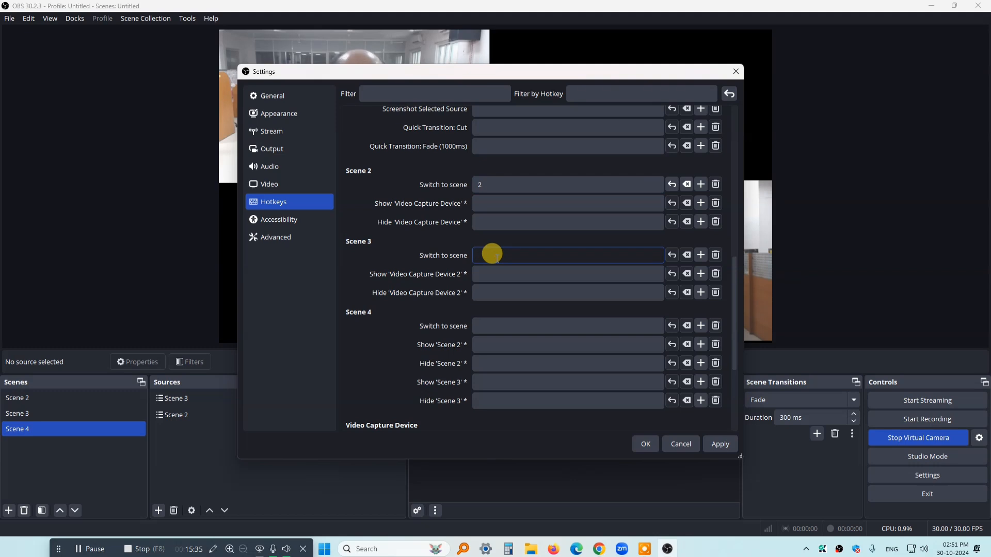
pyautogui.write('3')
pyautogui.click(485, 325)
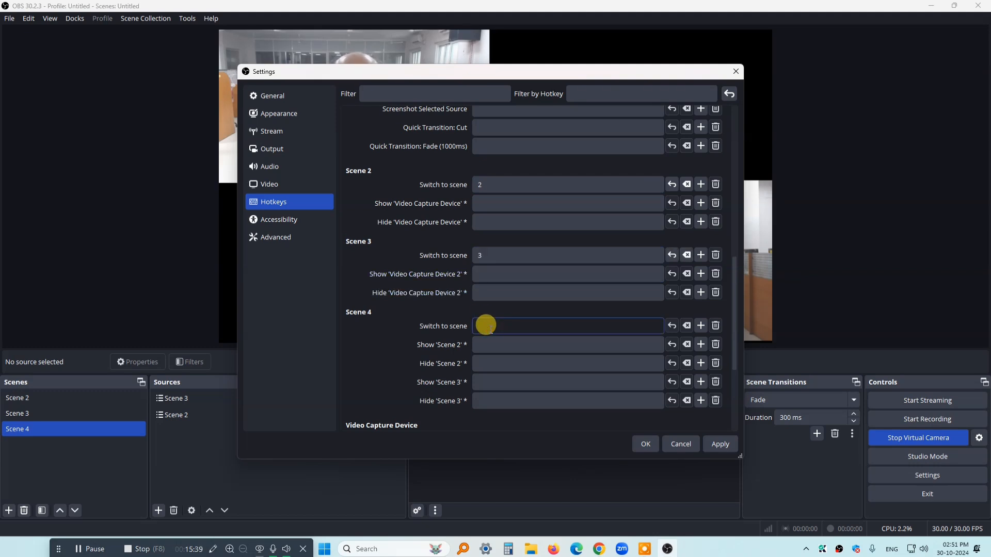
pyautogui.press('4')
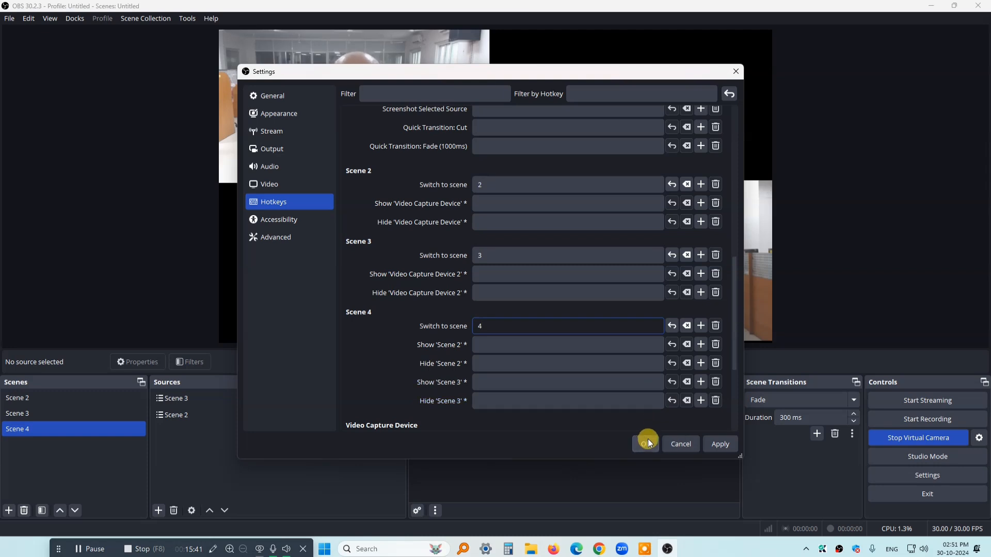
pyautogui.click(720, 444)
pyautogui.click(645, 444)
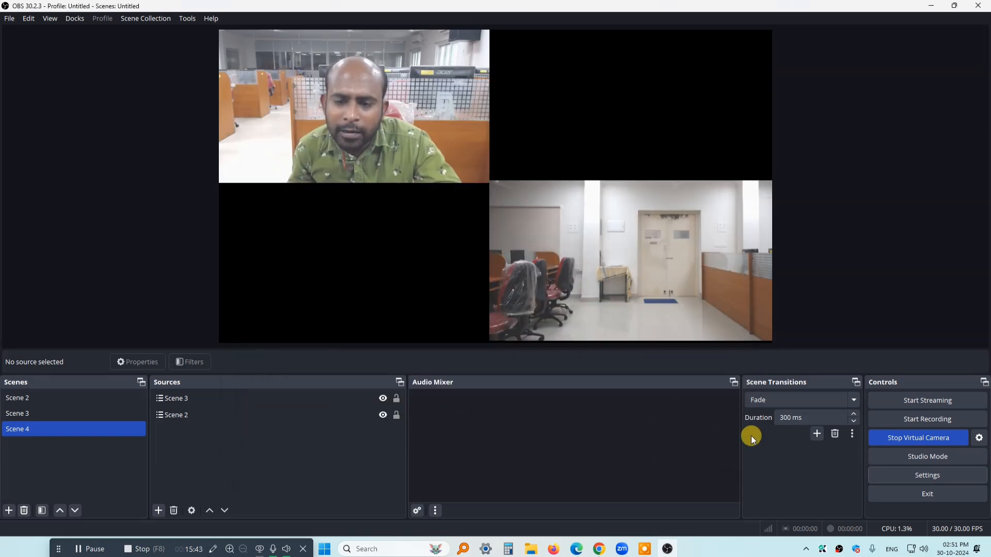
# Review the saved switch-to-scene hotkeys of Scenes 2, 3 and 4, and leave the settings without changes
pyautogui.click(904, 478)
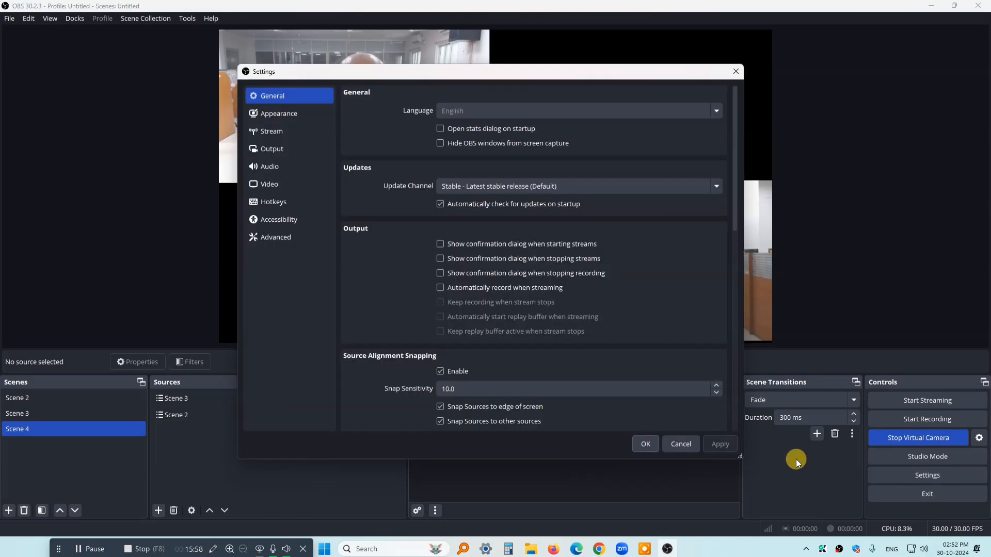
pyautogui.click(287, 201)
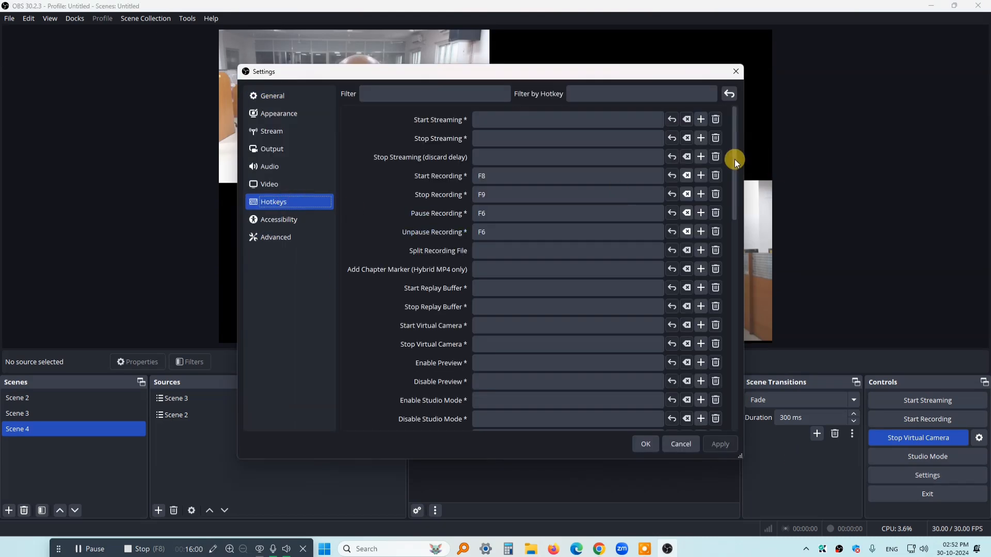
pyautogui.moveTo(735, 159); pyautogui.dragTo(730, 261)
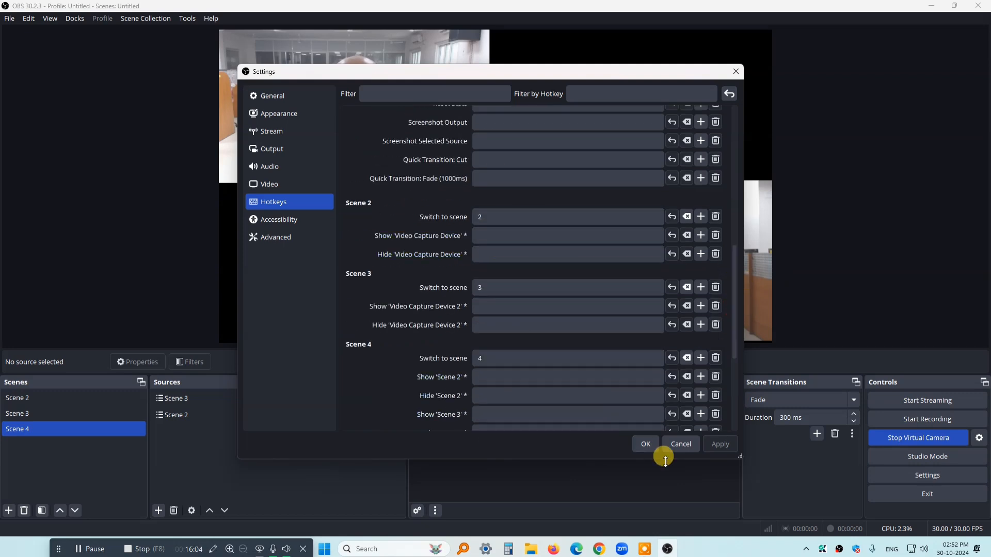
pyautogui.click(681, 447)
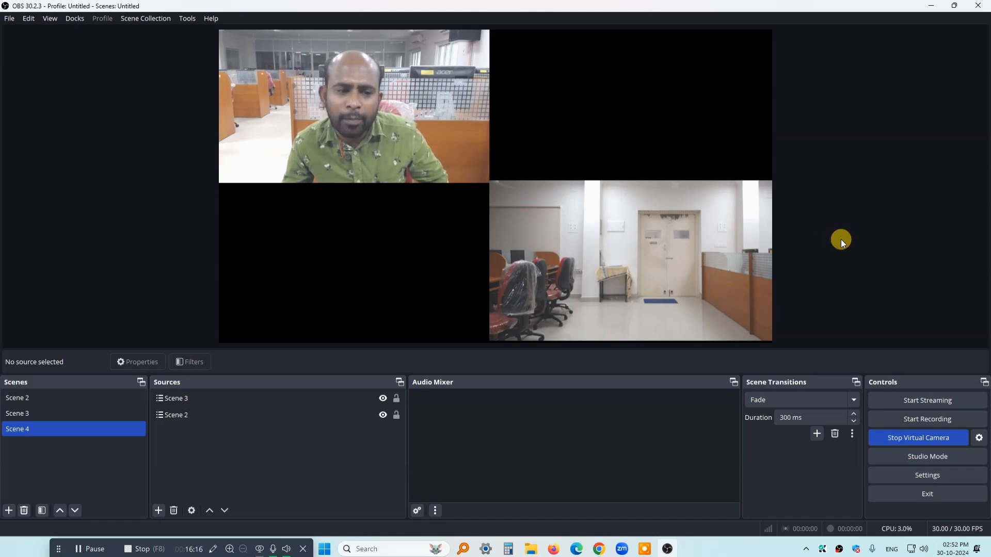
# Test the scene hotkeys by switching to Scene 2, Scene 3 and Scene 4 in turn
pyautogui.press('1')
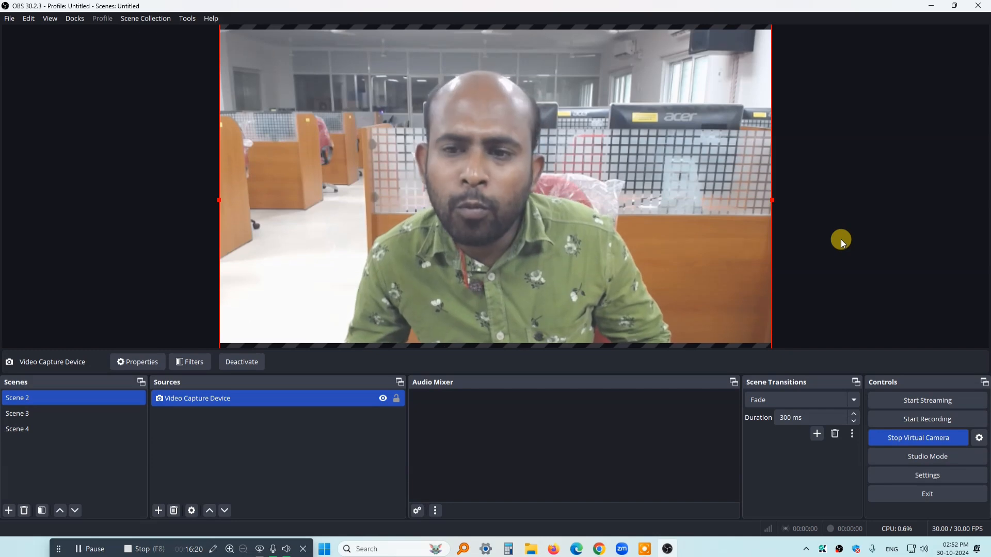
pyautogui.press('2')
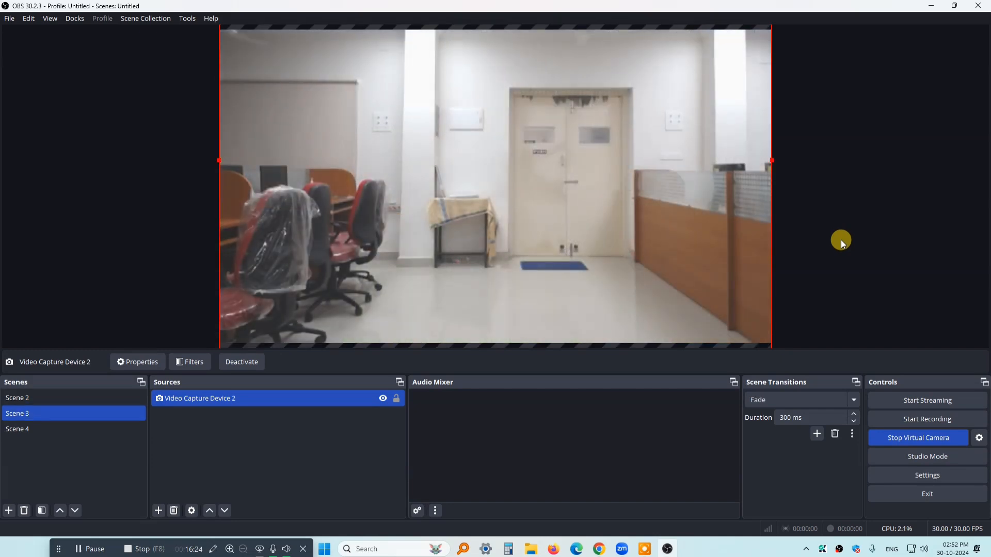
pyautogui.press('3')
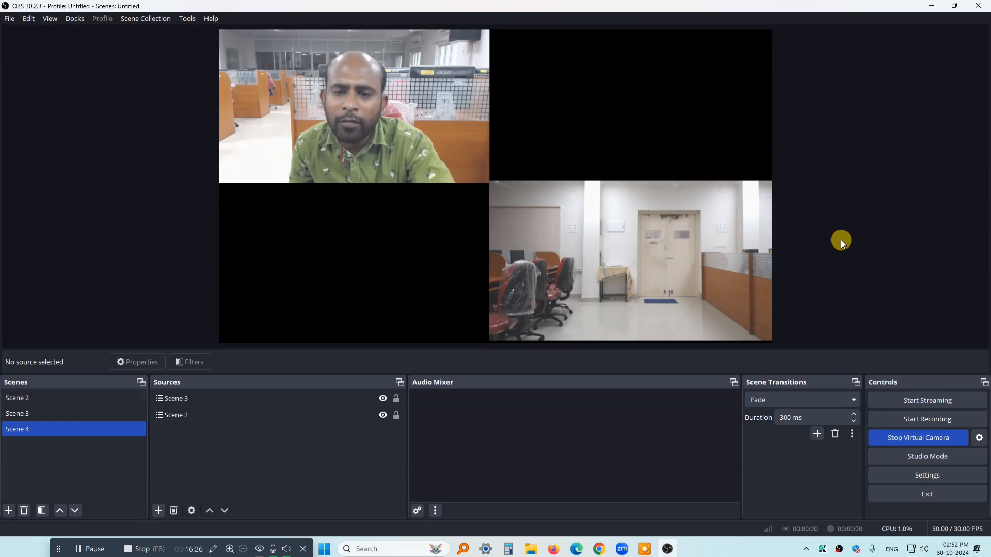
# Switch to the Zoom meeting, view the scene changes in its video, and close the meeting window
pyautogui.moveTo(622, 549)
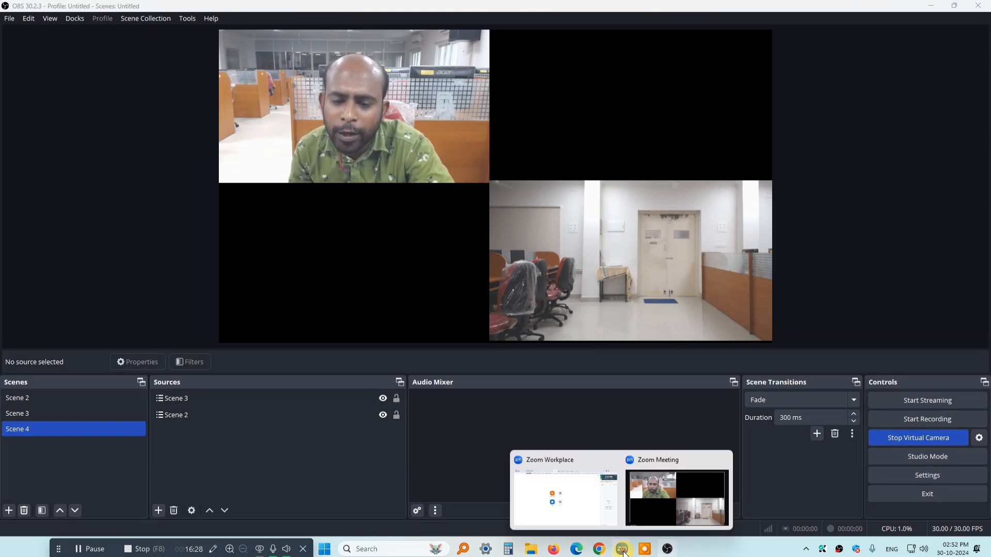
pyautogui.click(674, 488)
pyautogui.moveTo(672, 485)
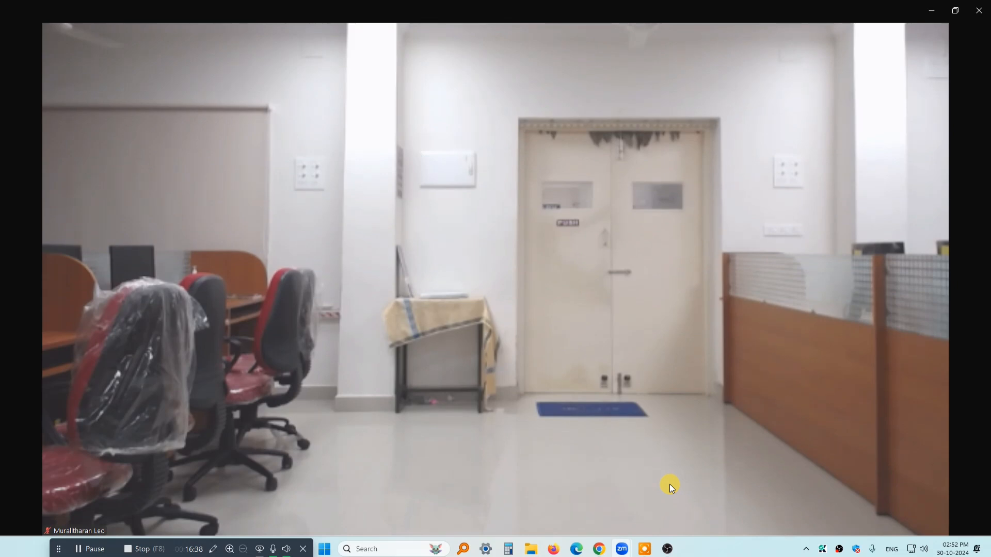
pyautogui.moveTo(720, 395)
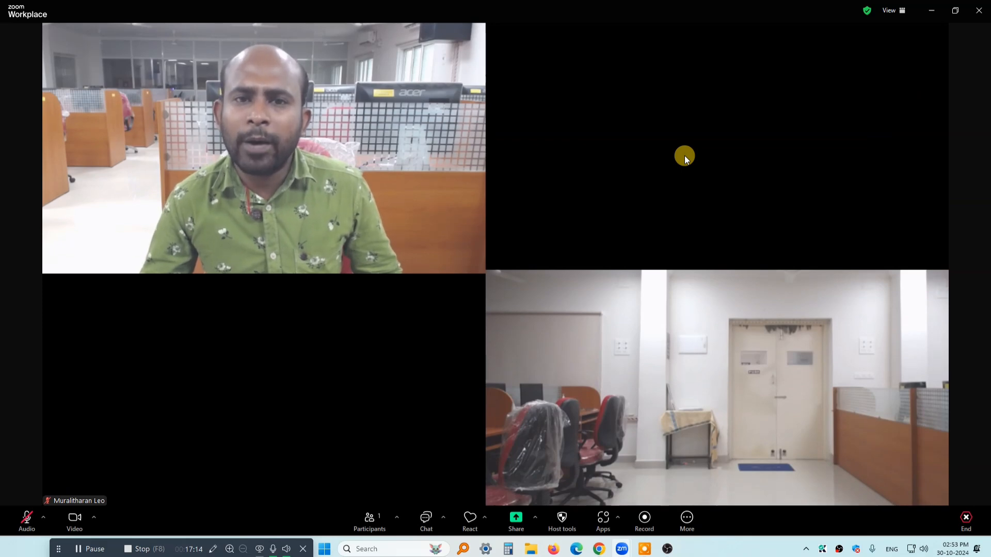
pyautogui.click(979, 10)
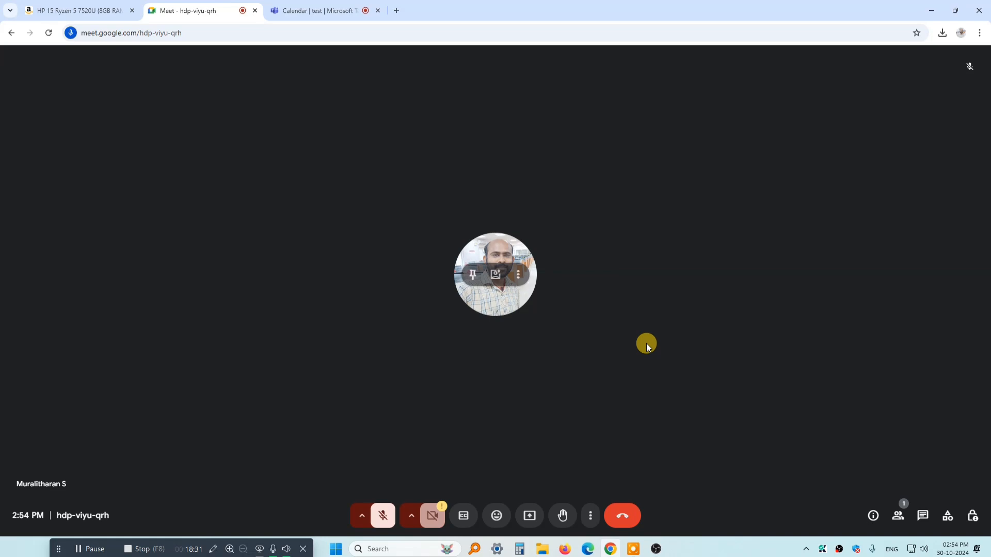
# Set the Google Meet call's camera to OBS Virtual Camera and turn the meeting camera on
pyautogui.click(591, 516)
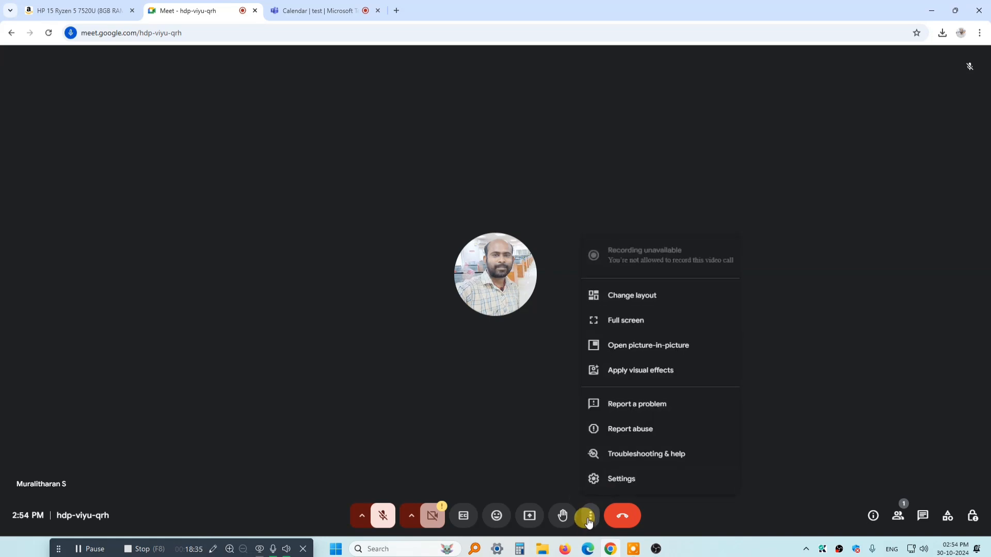
pyautogui.click(632, 482)
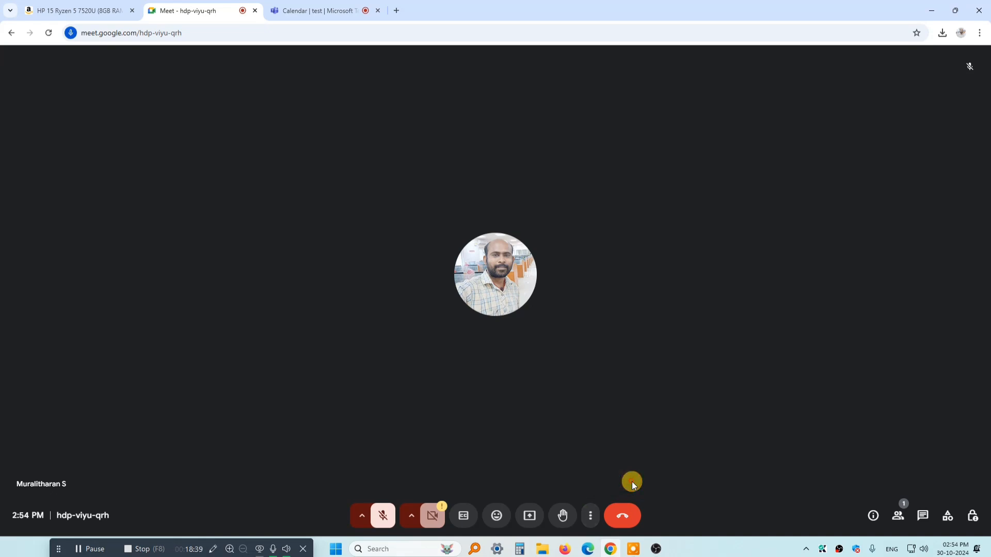
pyautogui.click(334, 199)
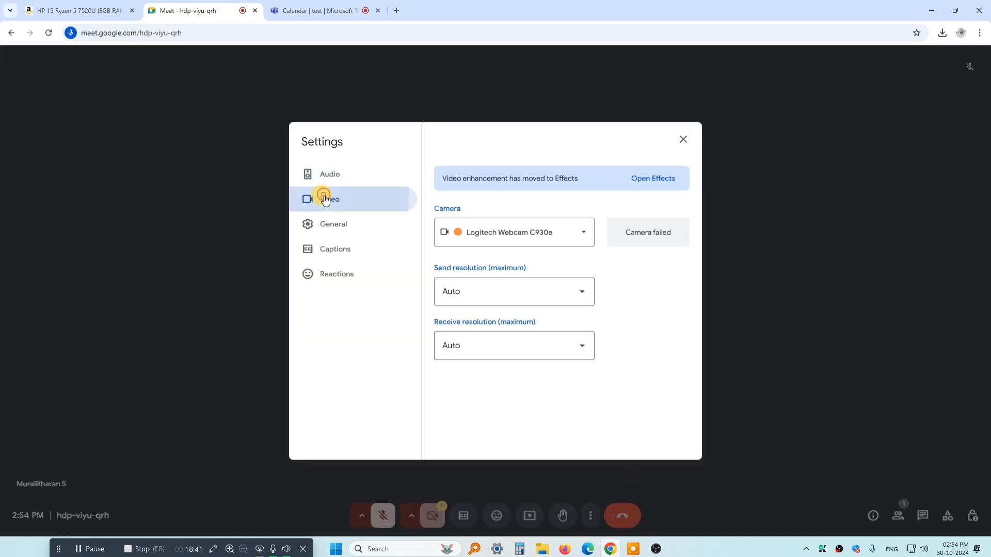
pyautogui.click(579, 238)
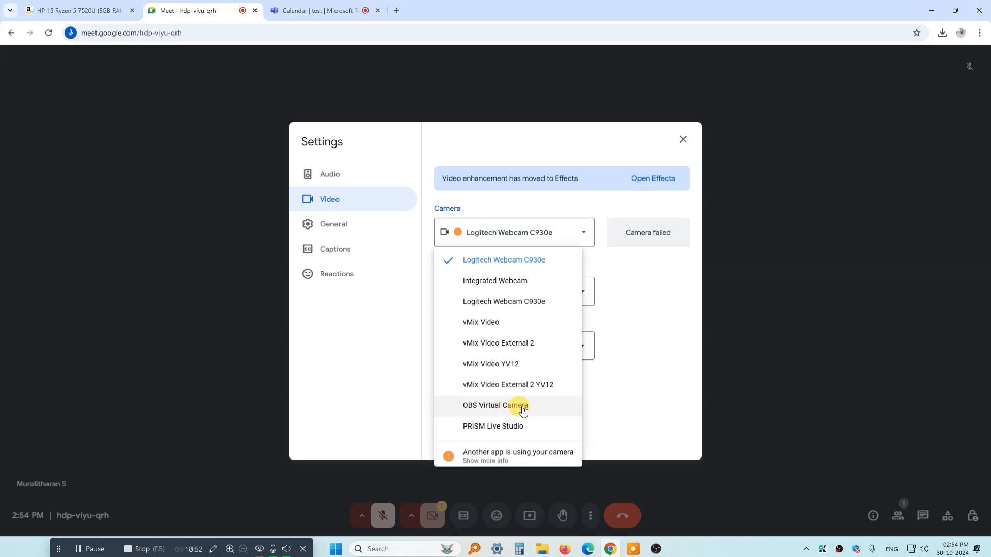
pyautogui.click(522, 411)
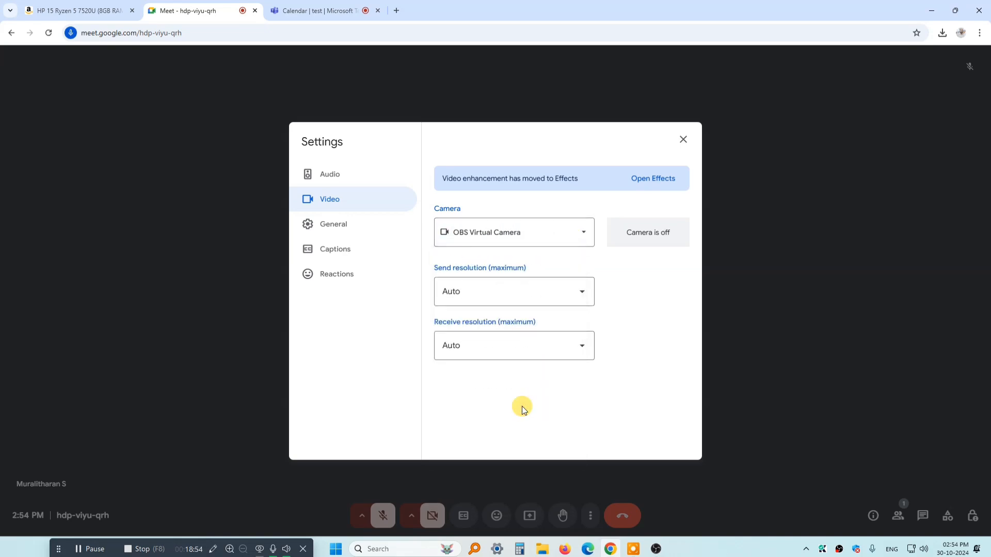
pyautogui.click(683, 139)
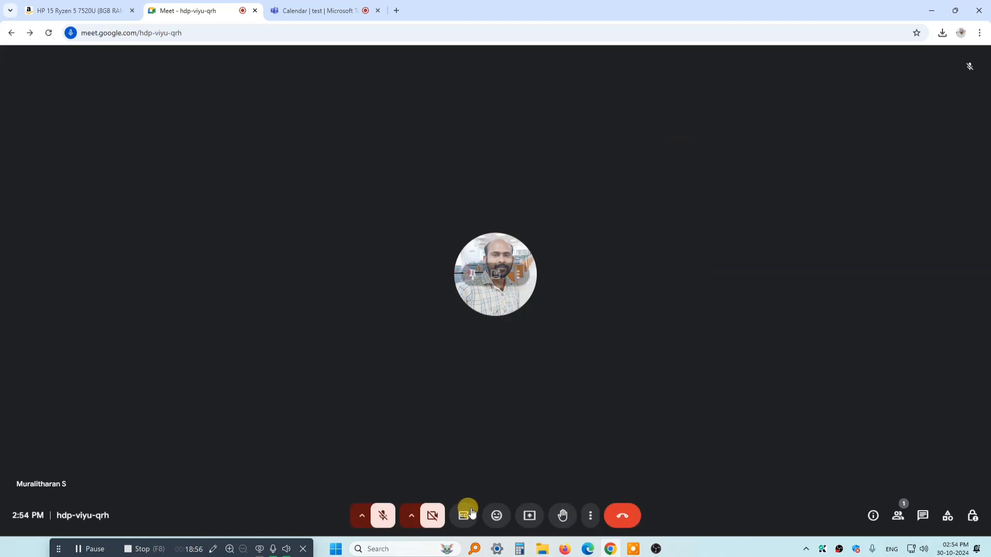
pyautogui.click(434, 517)
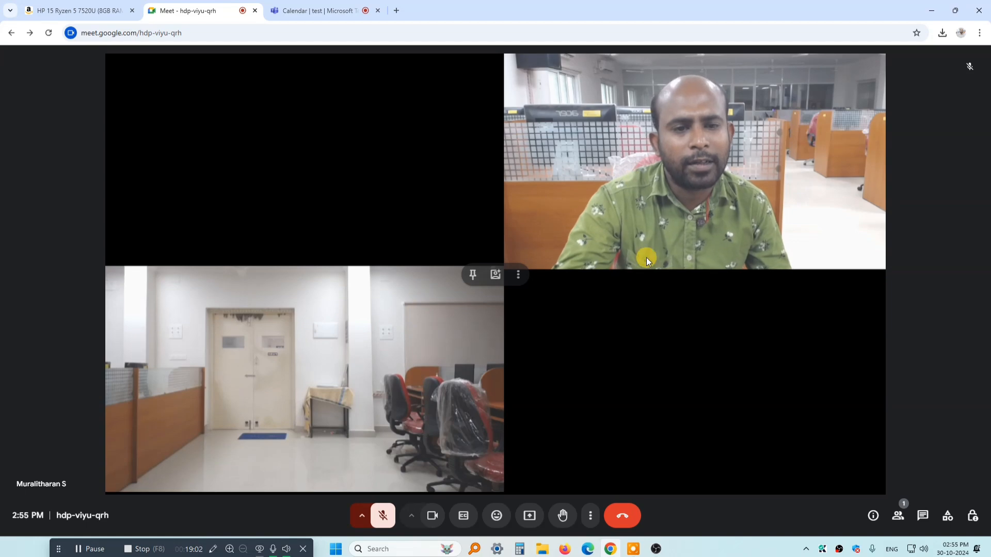
# Close the Google Meet call, open the Teams meeting's full video effects and settings, and allow camera access for this visit only
pyautogui.click(254, 11)
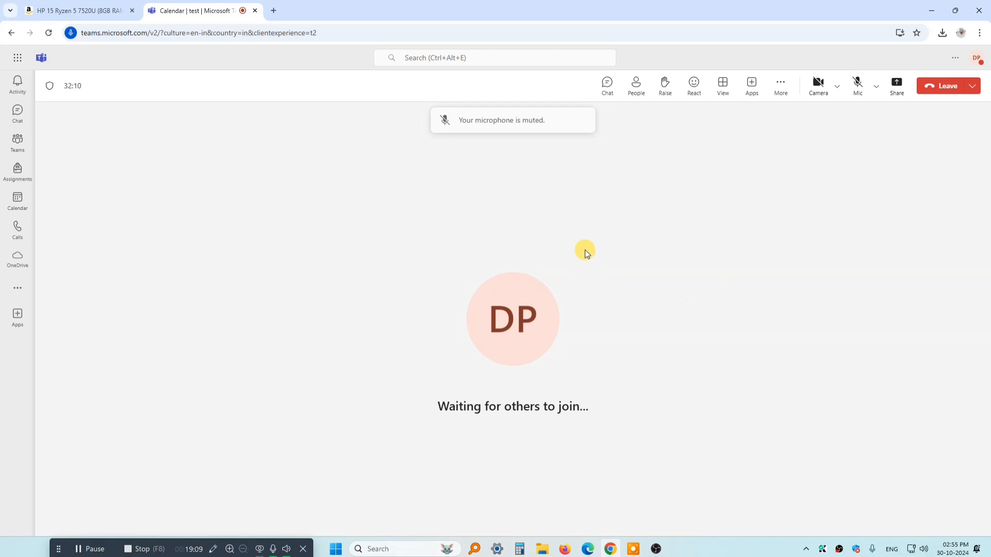
pyautogui.click(837, 87)
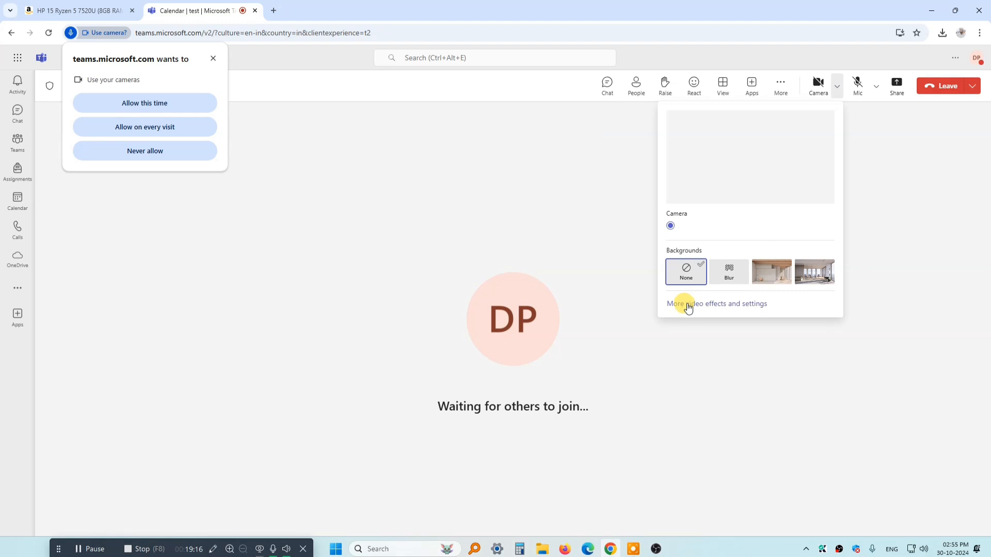
pyautogui.click(753, 305)
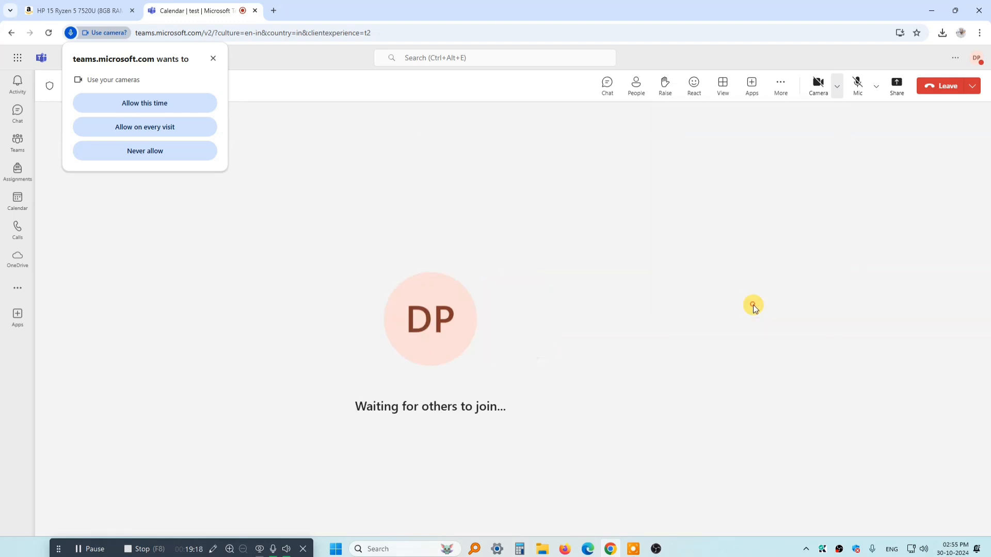
pyautogui.click(189, 105)
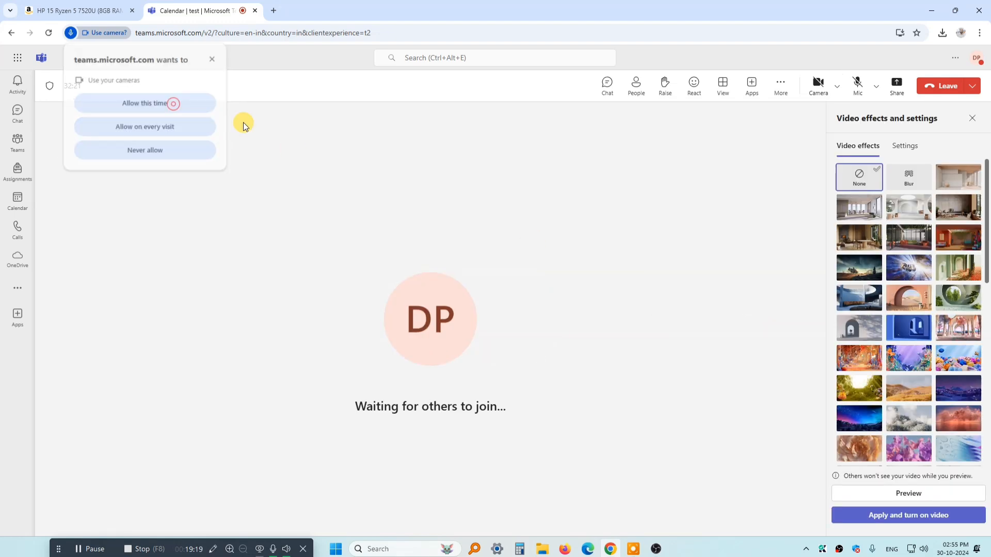
# Set the Teams meeting's camera to OBS Virtual Camera and turn the meeting camera on
pyautogui.click(909, 150)
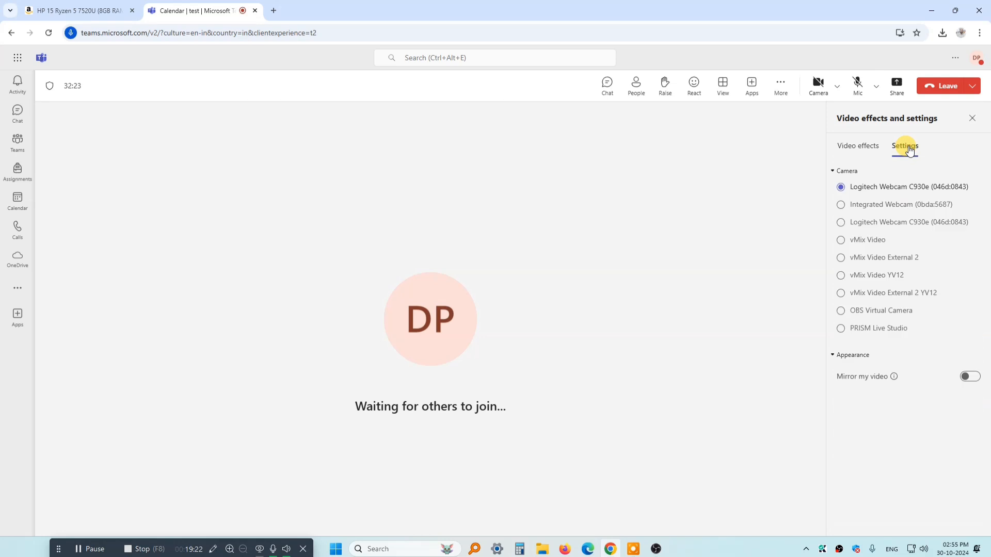
pyautogui.click(841, 311)
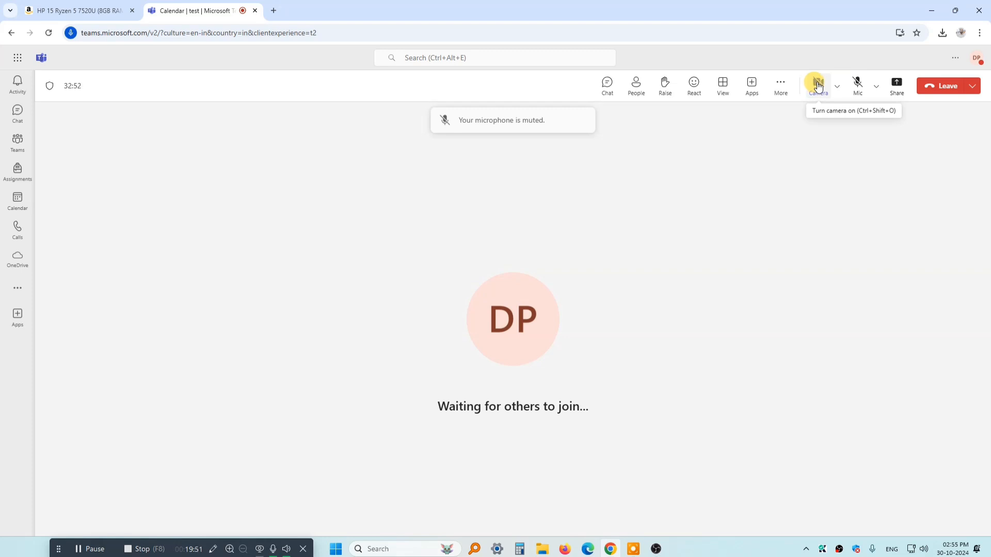
pyautogui.click(818, 86)
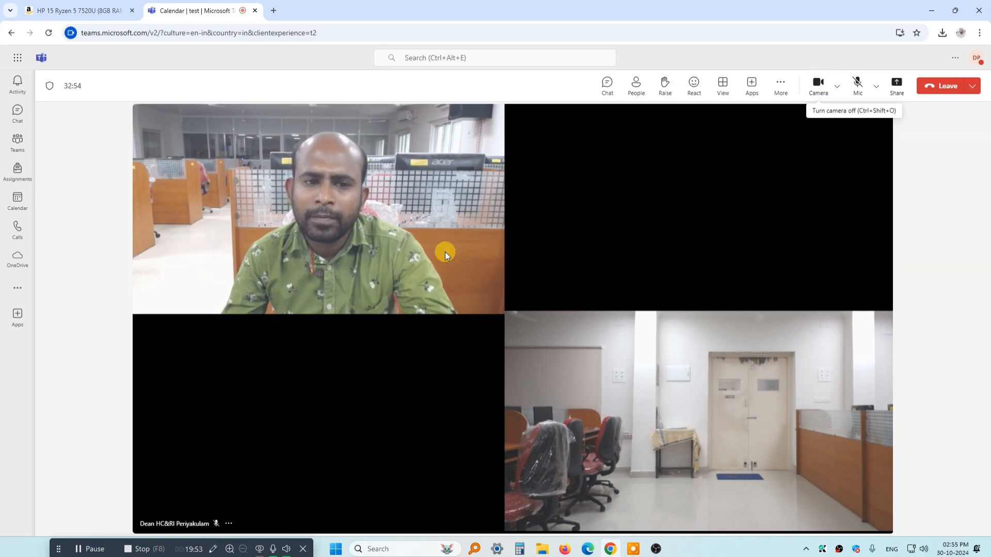
# Switch to OBS Studio, make Scene 2 the active scene, and return to the Teams meeting to view its video
pyautogui.click(841, 551)
pyautogui.click(840, 551)
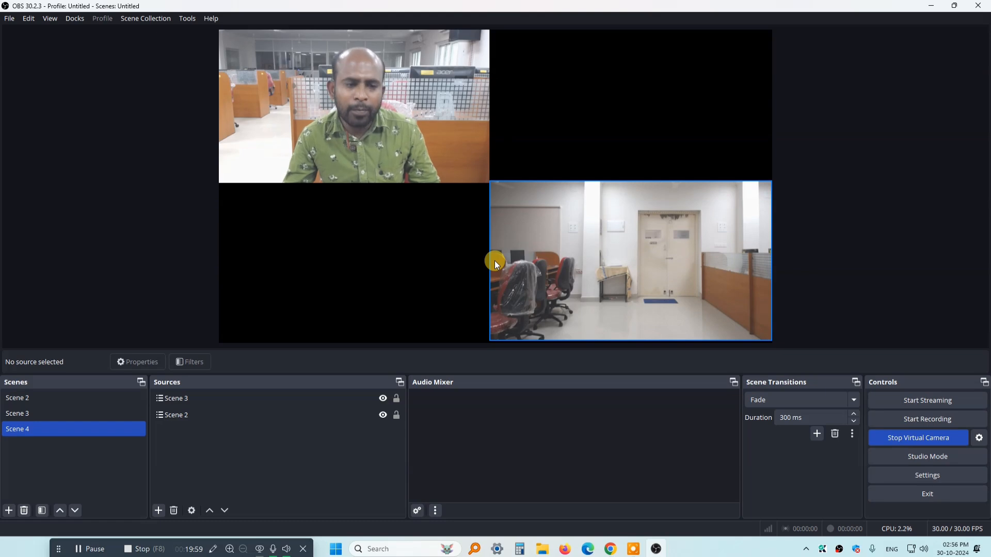
pyautogui.click(15, 399)
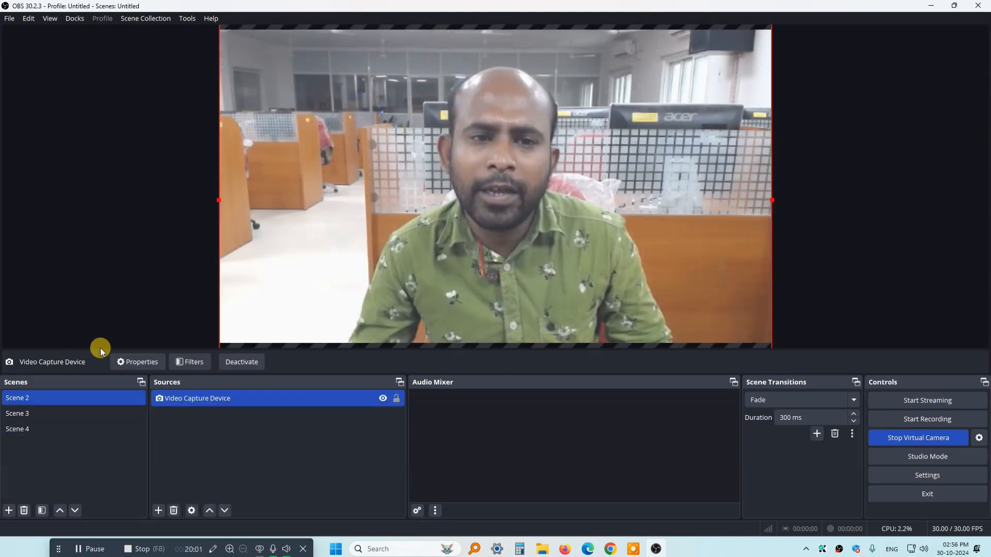
pyautogui.click(932, 5)
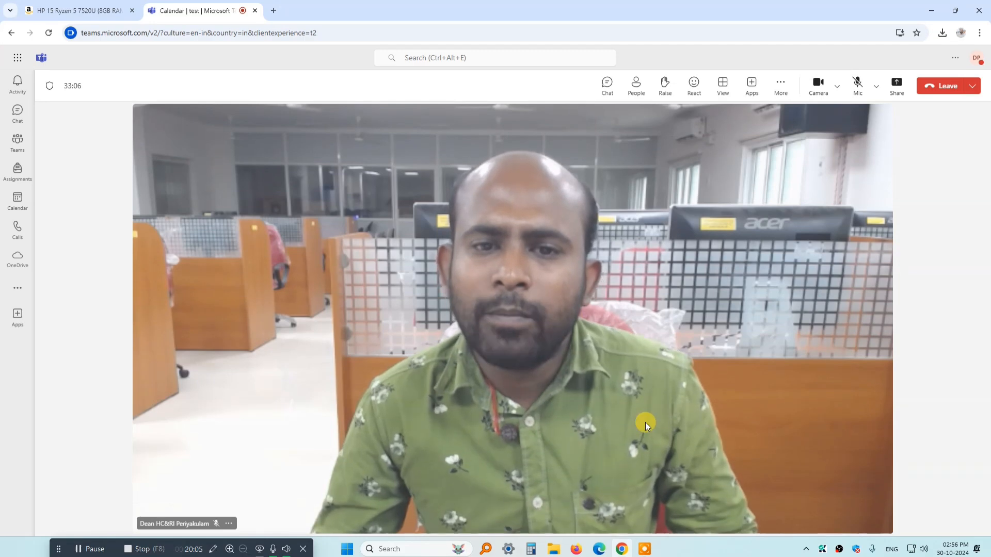